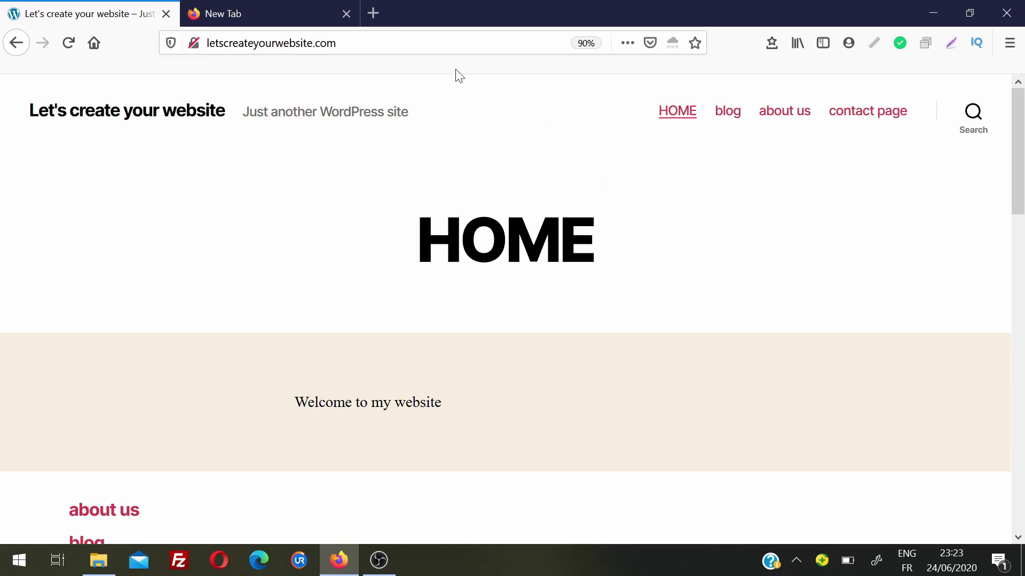
- Open the WordPress login page of letscreateyourwebsite.com in the empty browser tab, using the site's address followed by login
left_click(459, 43)
key("ctrl+c")
left_click(279, 8)
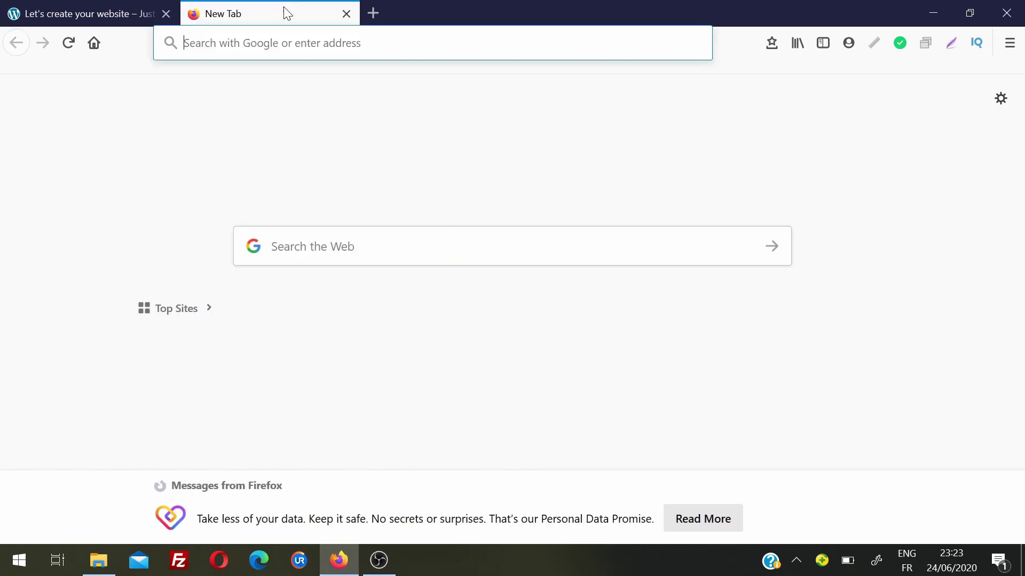
key("ctrl+v")
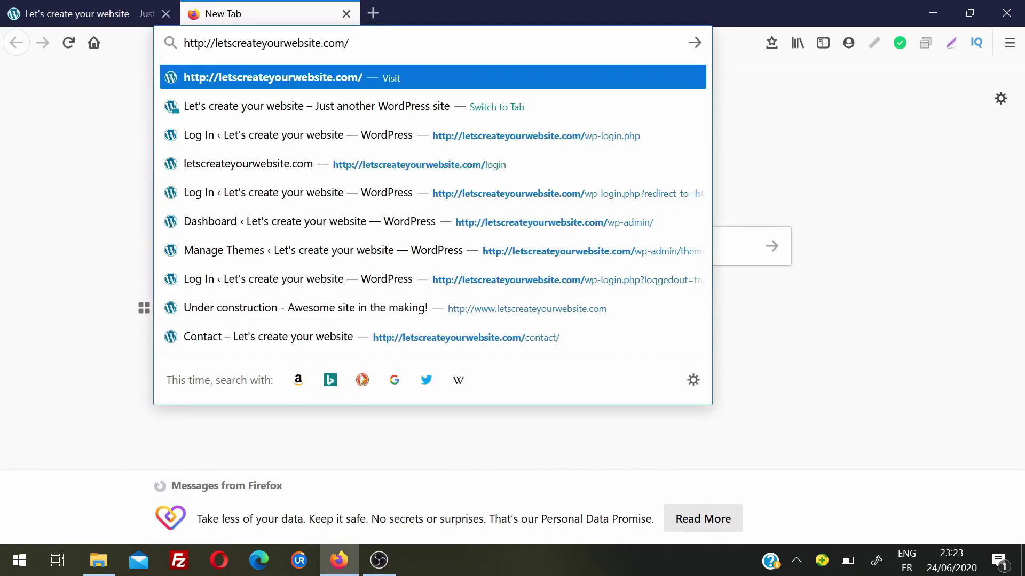
type("login")
key("Return")
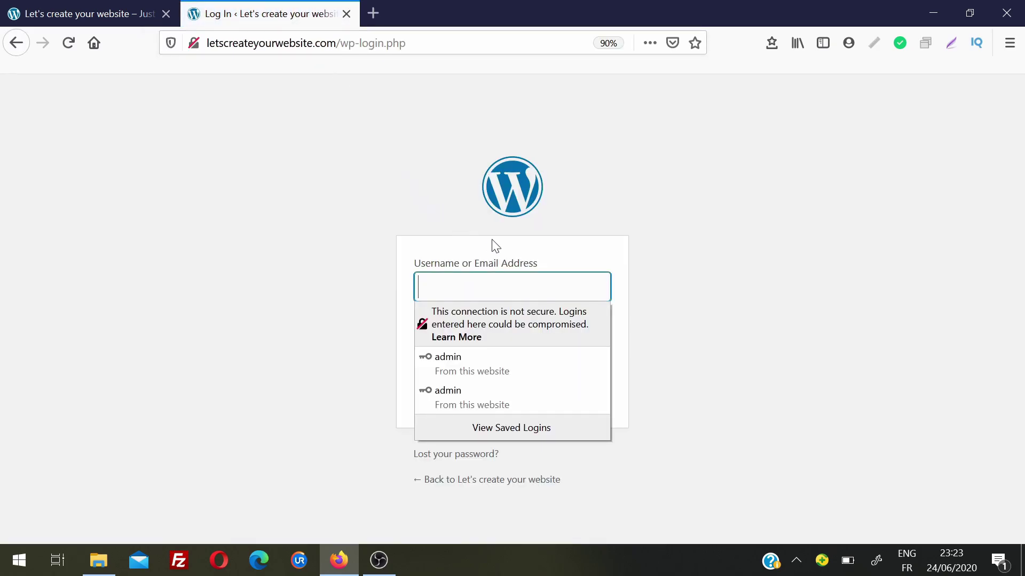
- Fill the username and password fields with the first saved admin login and log in to the site
left_click(576, 257)
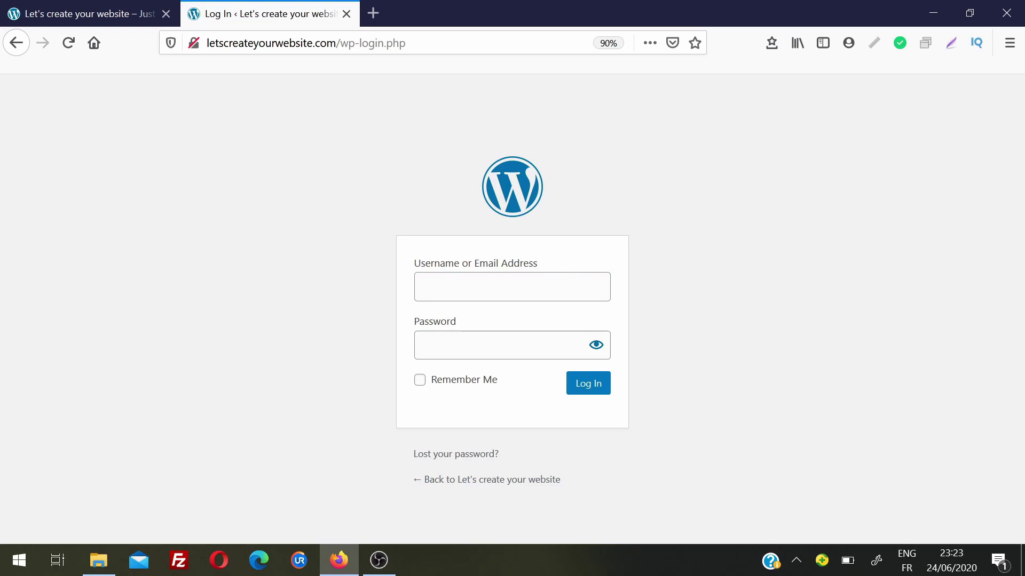
left_click(511, 286)
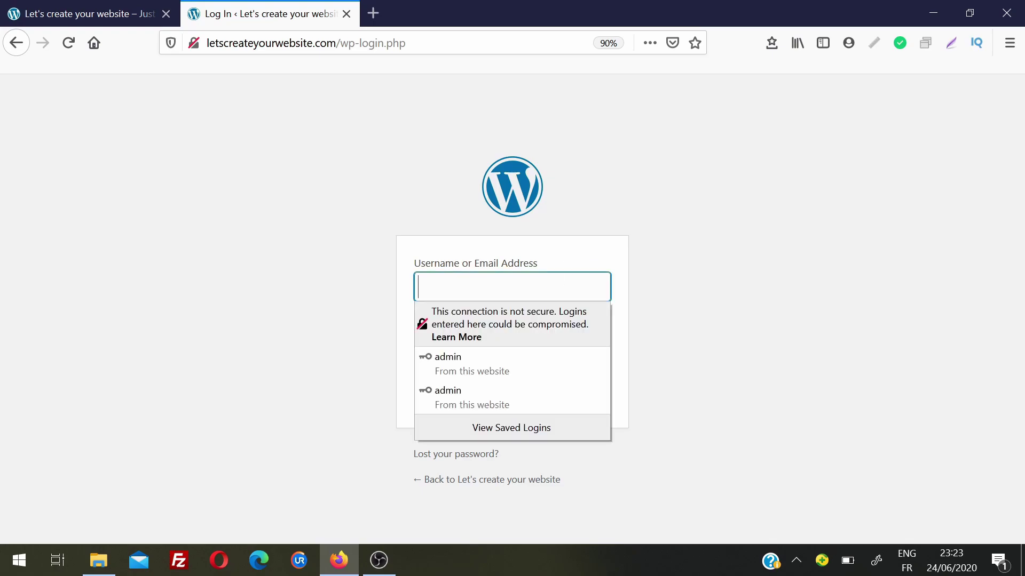
left_click(502, 355)
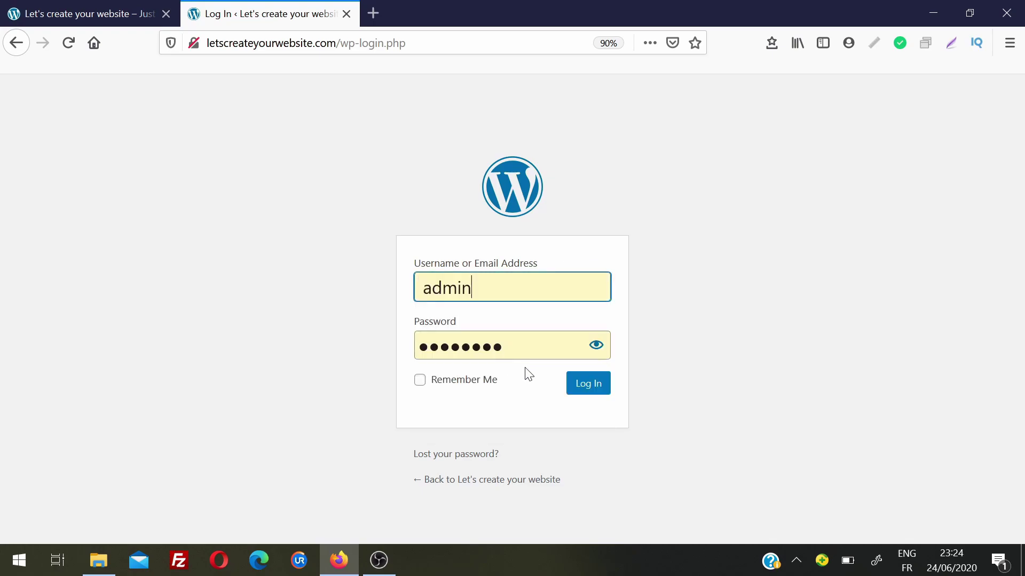
left_click(585, 386)
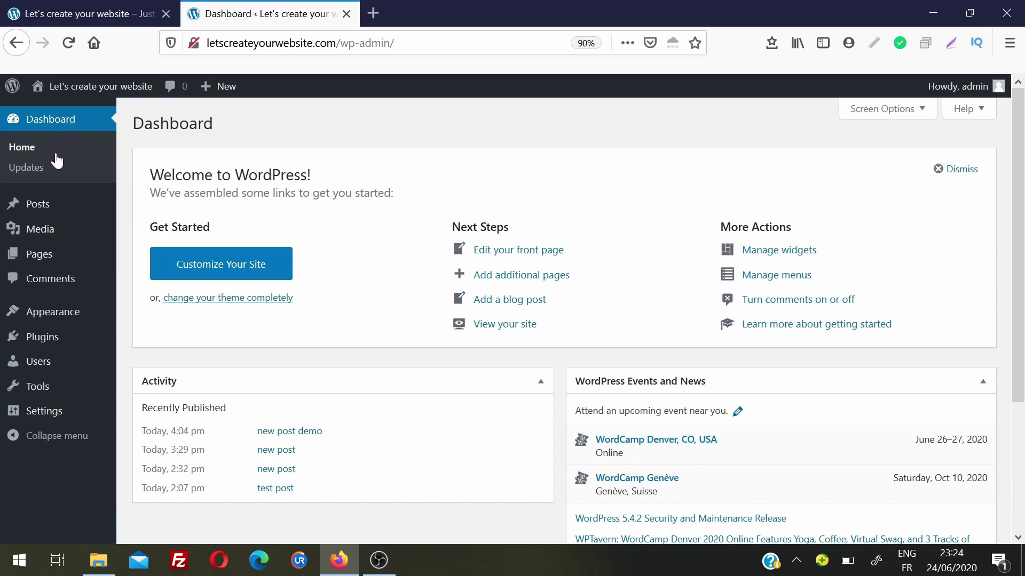
mouse_move(41, 229)
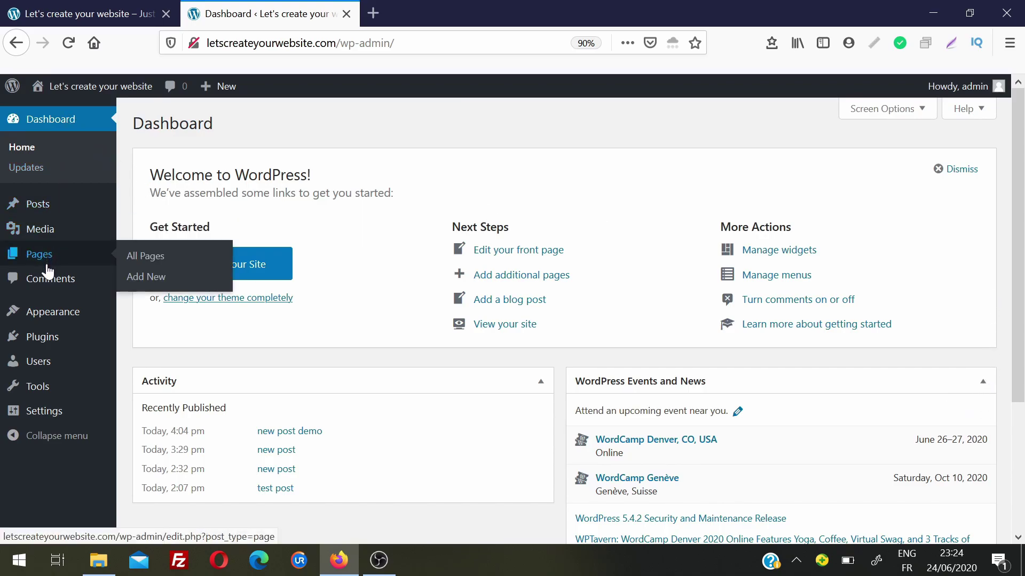
mouse_move(52, 337)
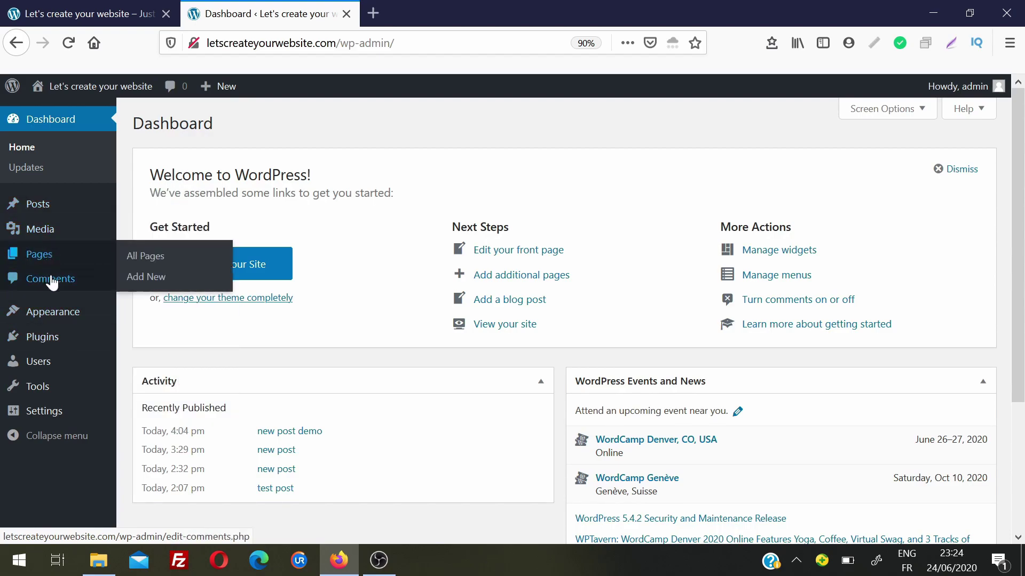
mouse_move(51, 318)
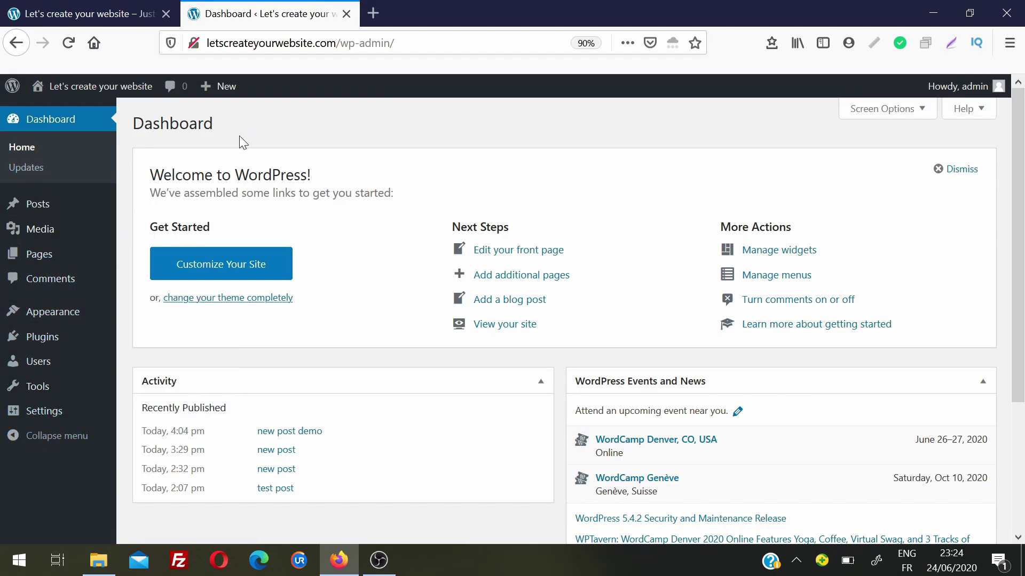
- Hide the Welcome, WordPress Events and News, and Activity boxes from the dashboard through its screen options
mouse_move(59, 421)
left_click(920, 111)
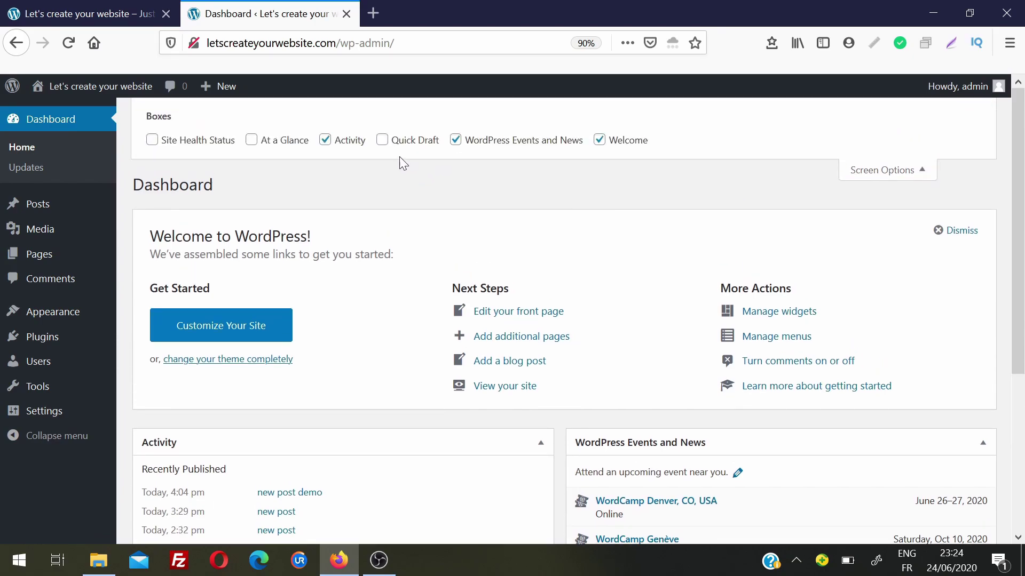
left_click(600, 140)
left_click(544, 143)
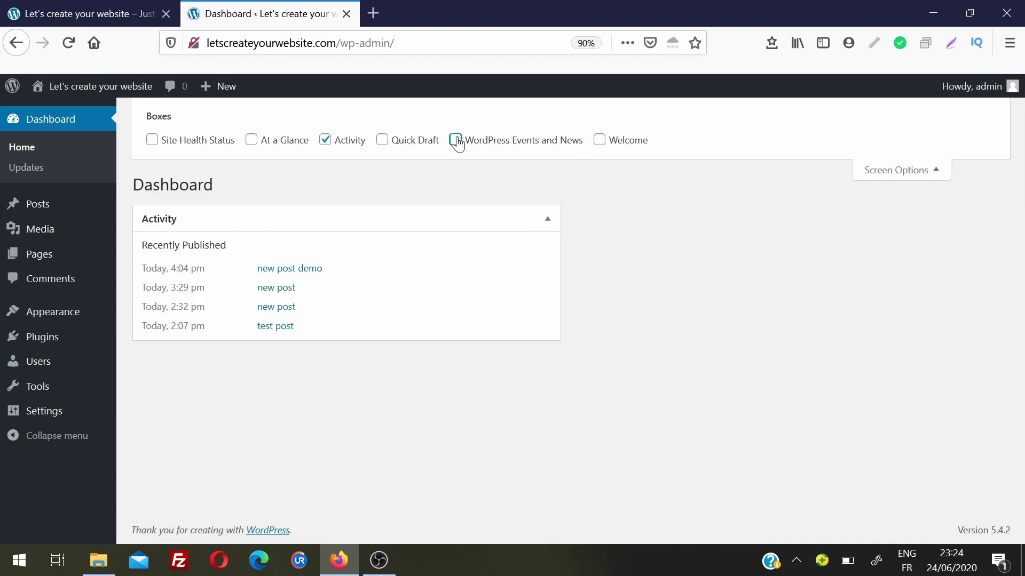
left_click(324, 143)
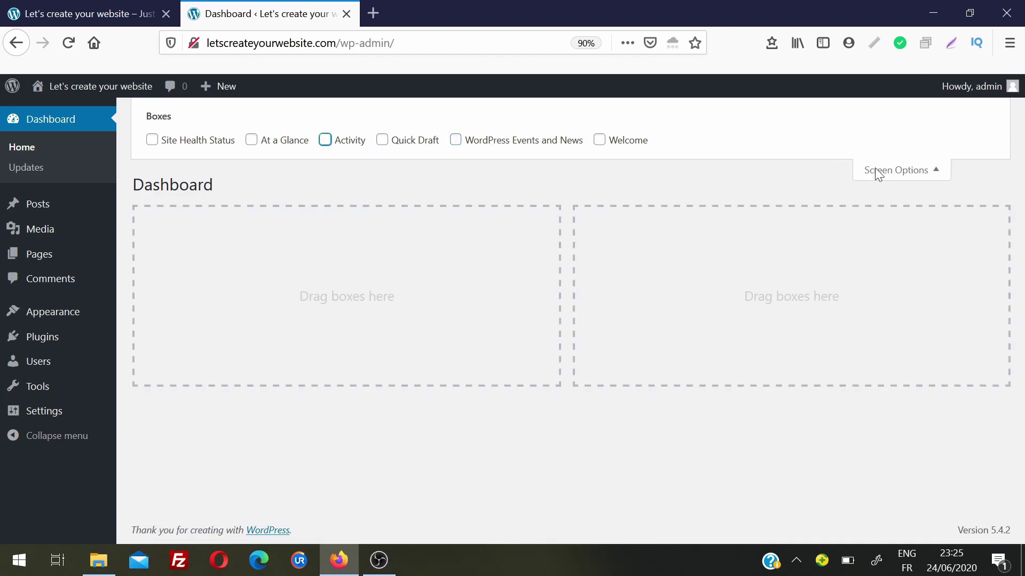
left_click(929, 168)
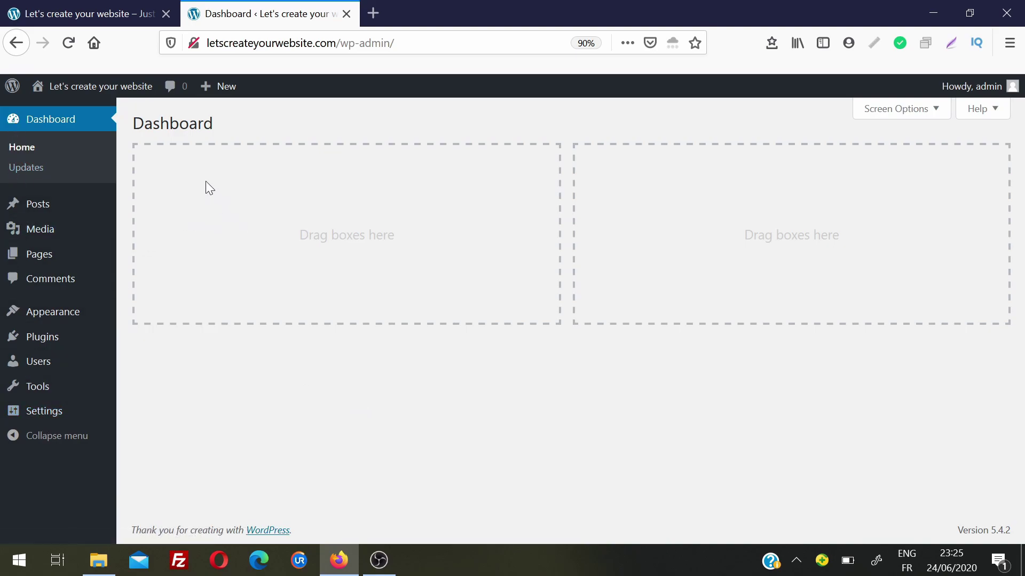
- View the site's public front page in a new browser tab and return to the dashboard
mouse_move(14, 87)
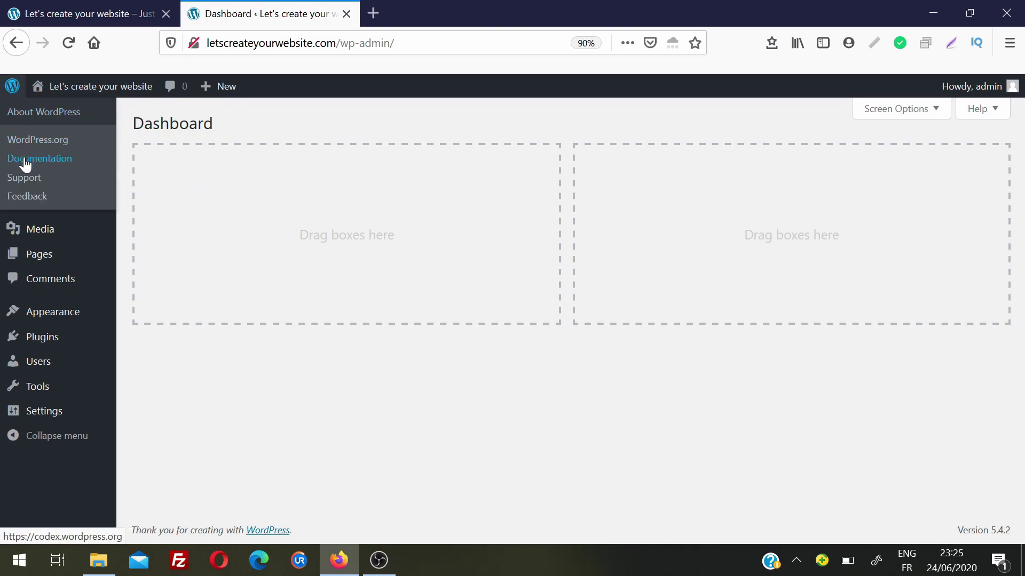
middle_click(101, 90)
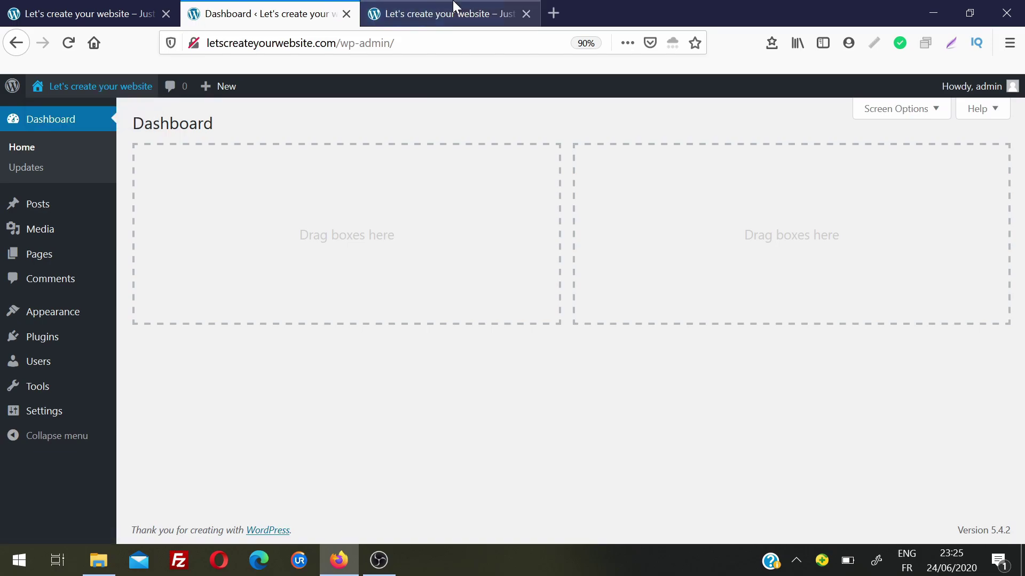
left_click(454, 11)
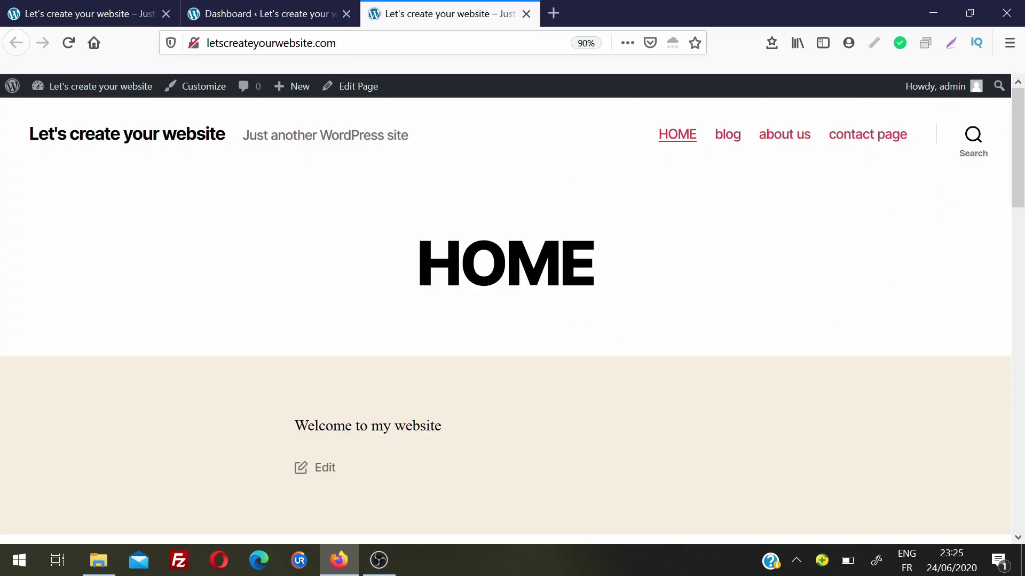
left_click(265, 8)
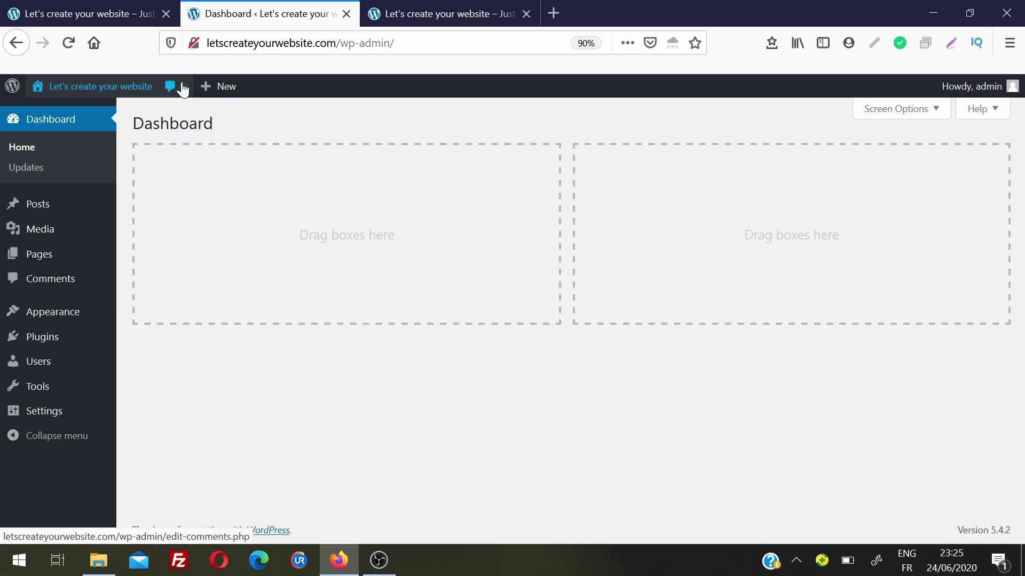
mouse_move(226, 92)
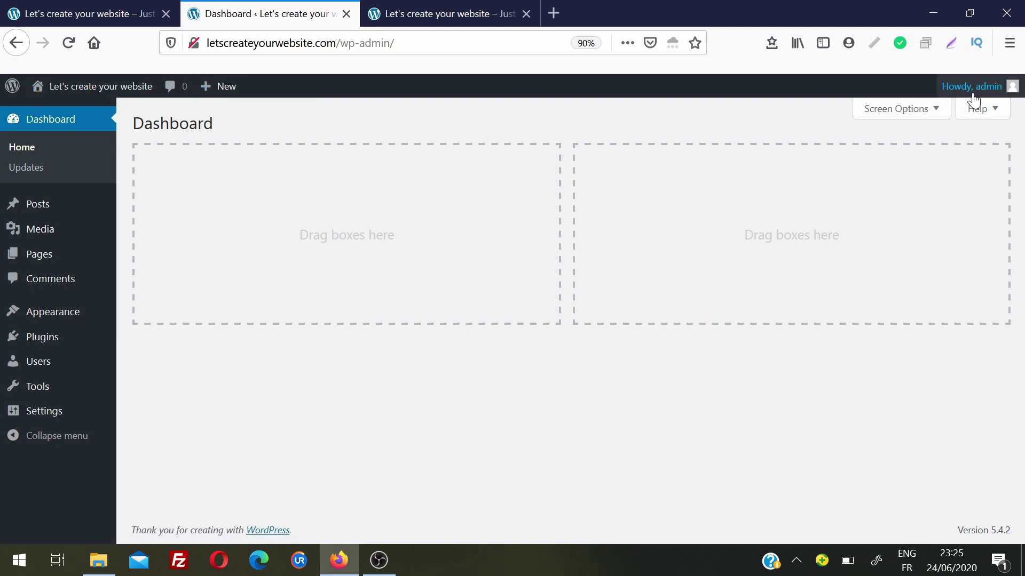
mouse_move(984, 94)
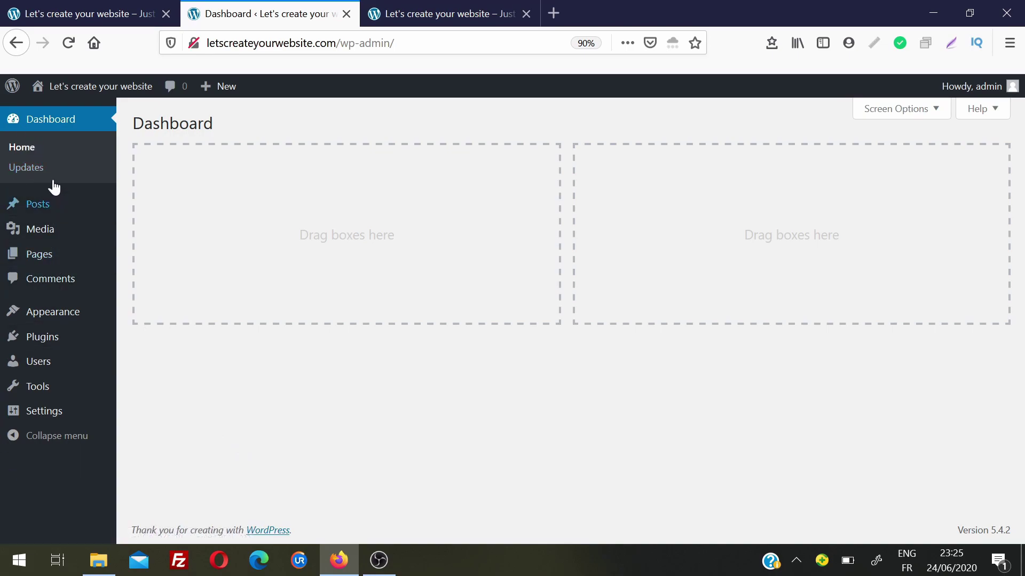
- Visit the dashboard home, and review the WordPress Updates page for core, plugin and theme updates
left_click(40, 155)
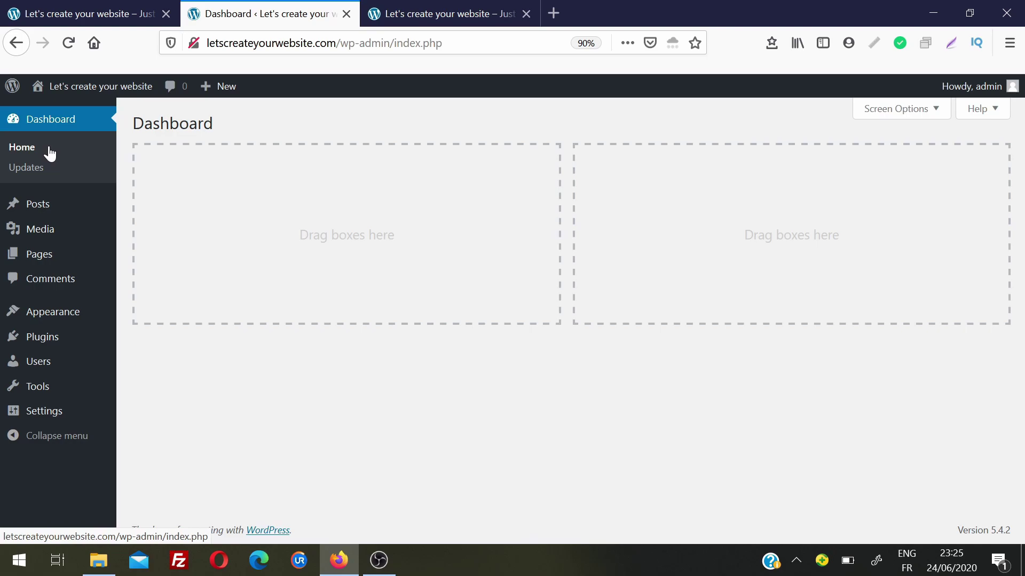
left_click(51, 154)
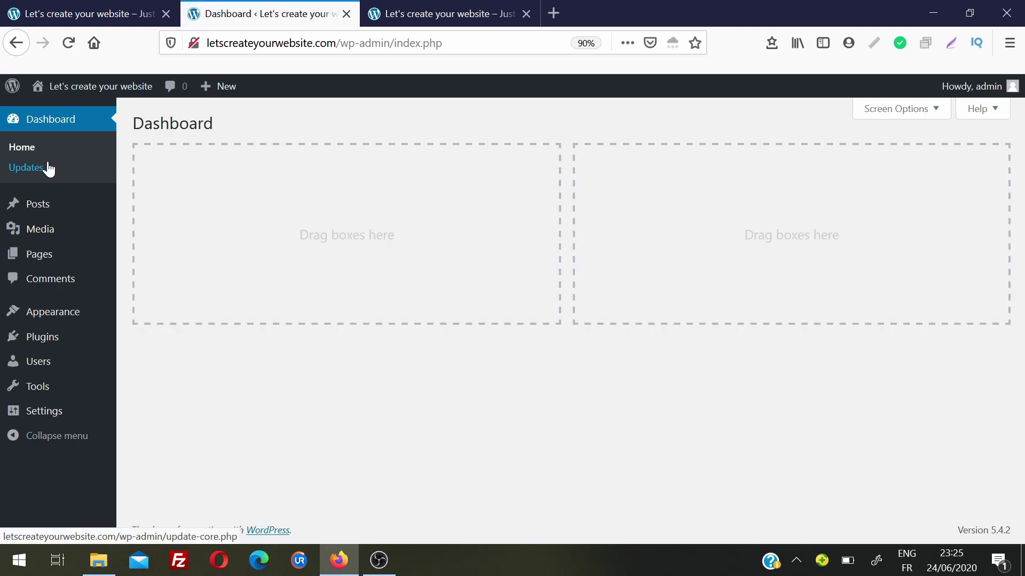
left_click(48, 170)
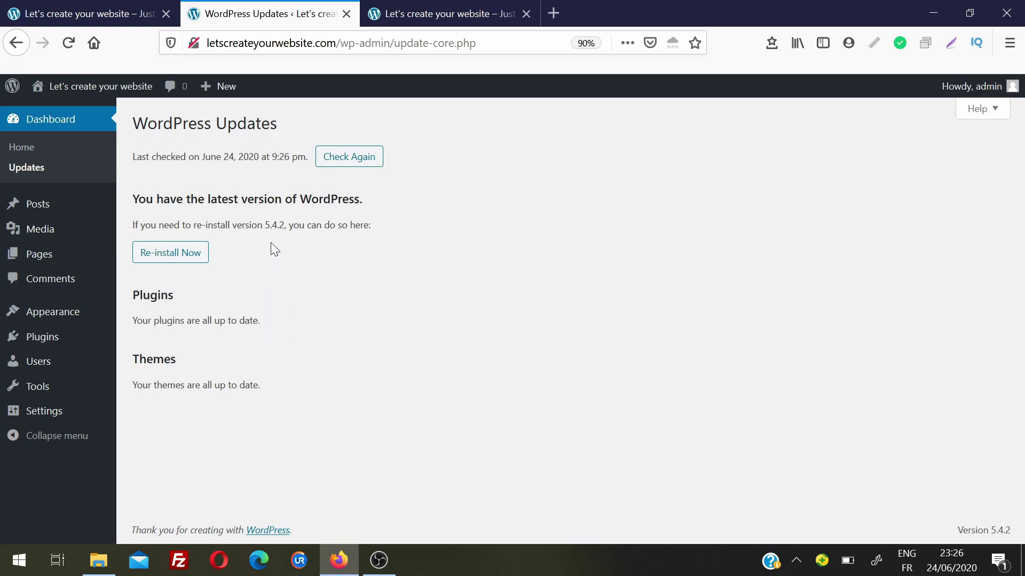
left_click_drag(265, 224, 285, 225)
left_click_drag(133, 123, 287, 123)
left_click(288, 122)
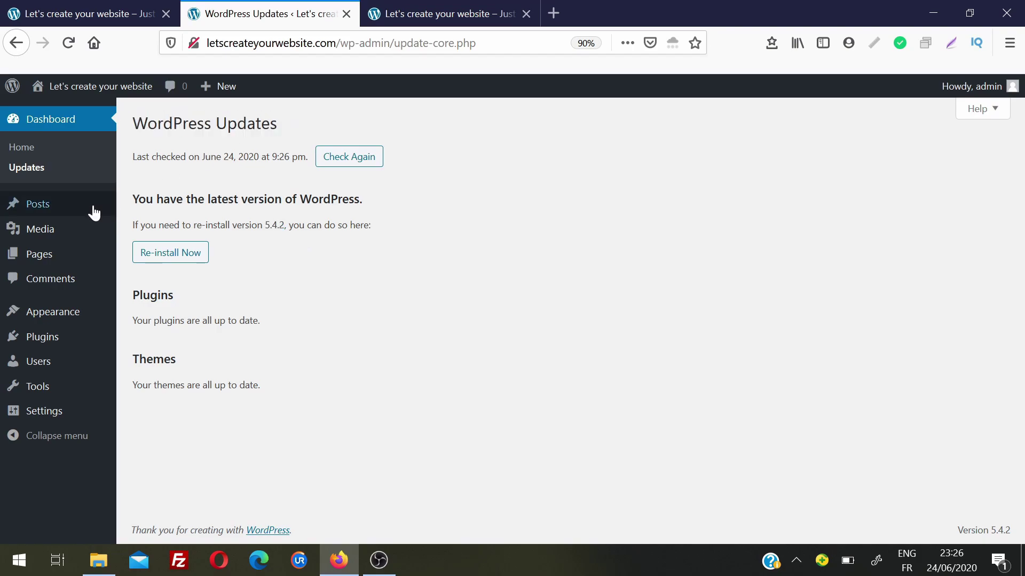
- View the list of all posts, look at the new post editor, and go back to the list
mouse_move(64, 211)
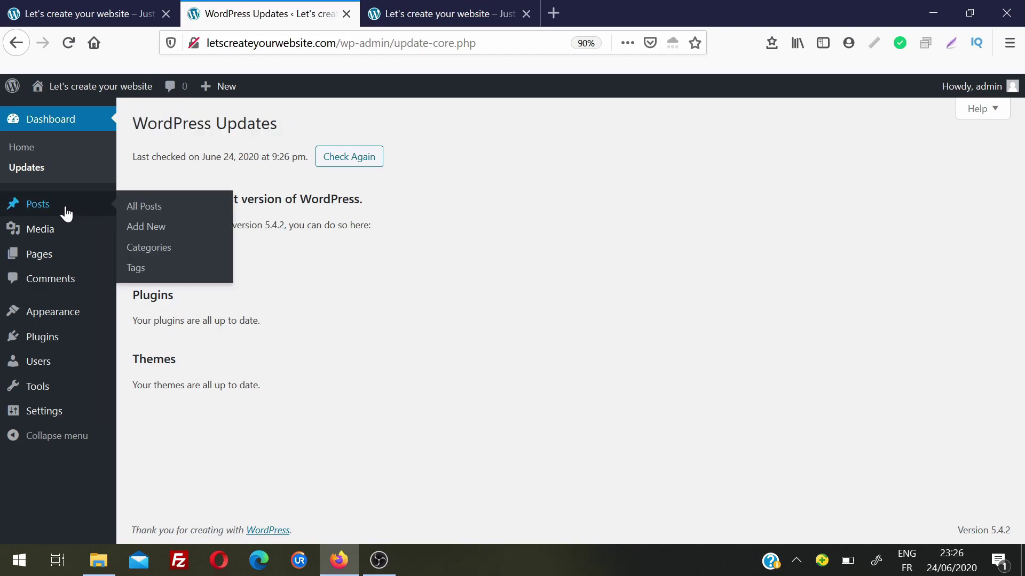
left_click(142, 207)
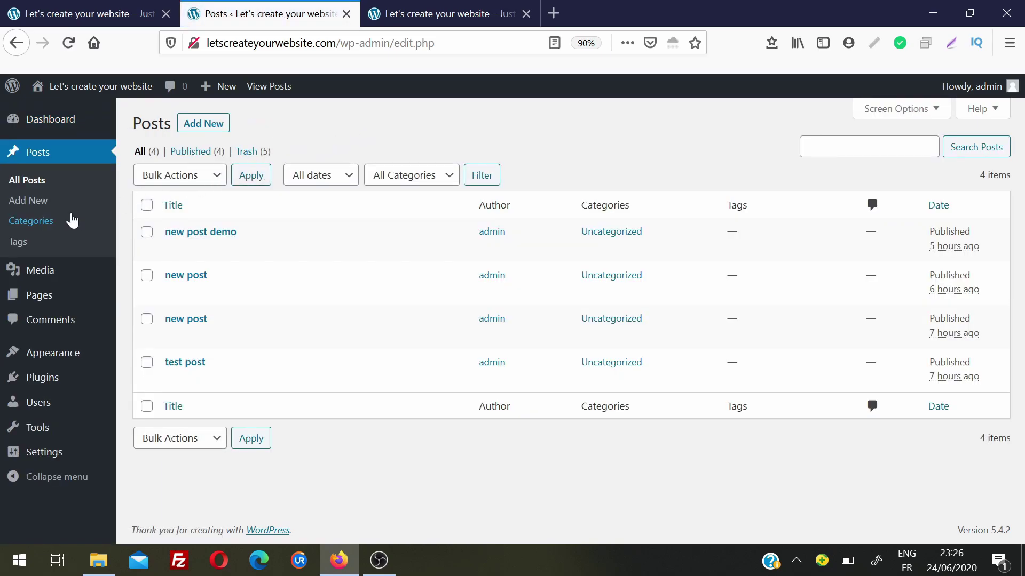
left_click(56, 205)
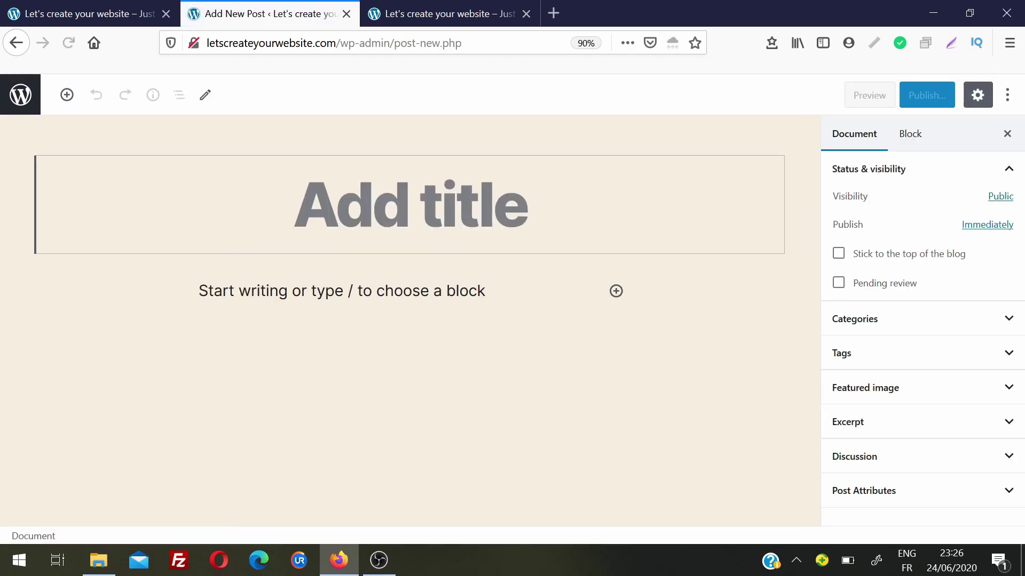
key("alt+Left")
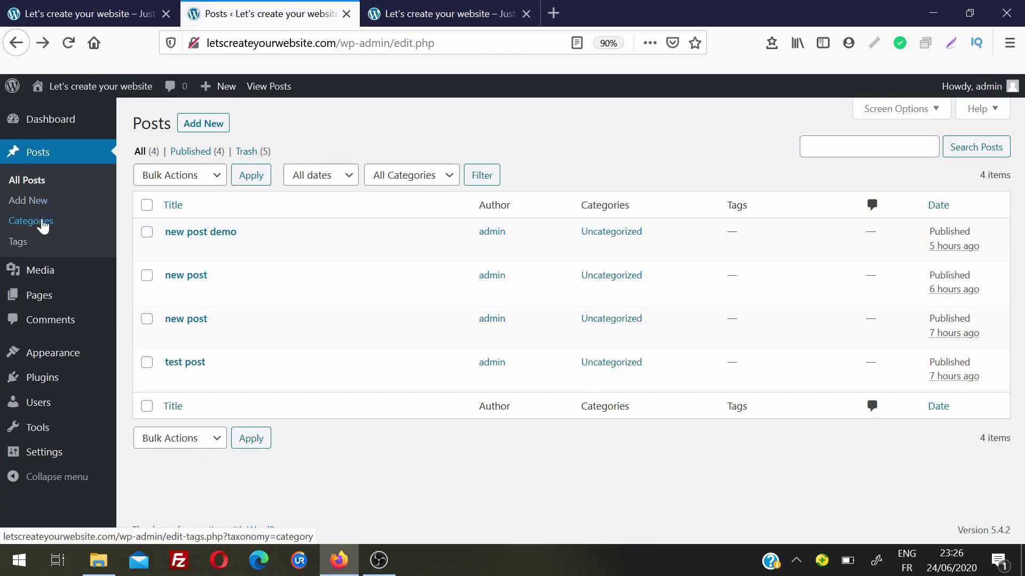
- View the management pages for post categories and post tags
left_click(43, 227)
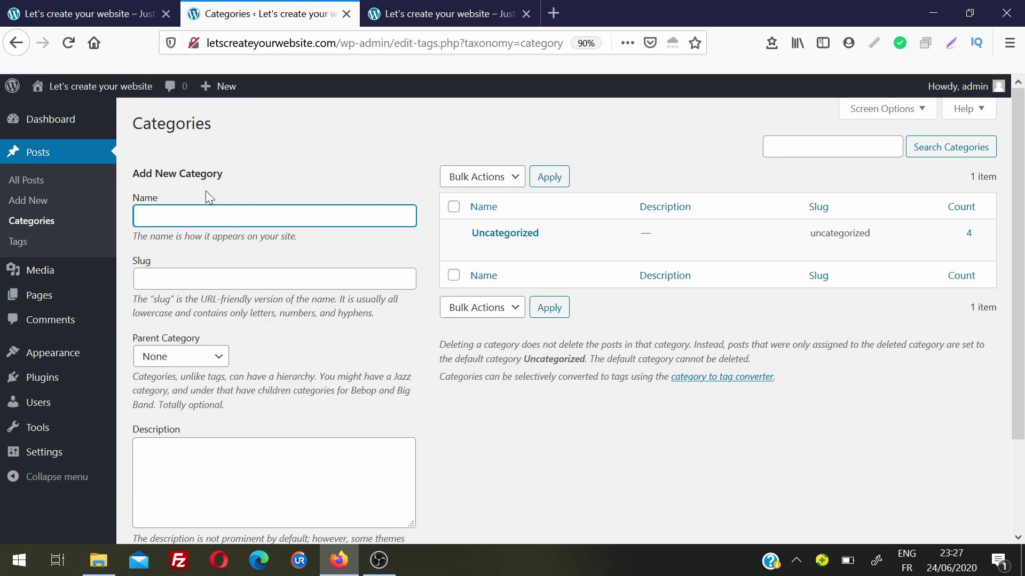
left_click(43, 249)
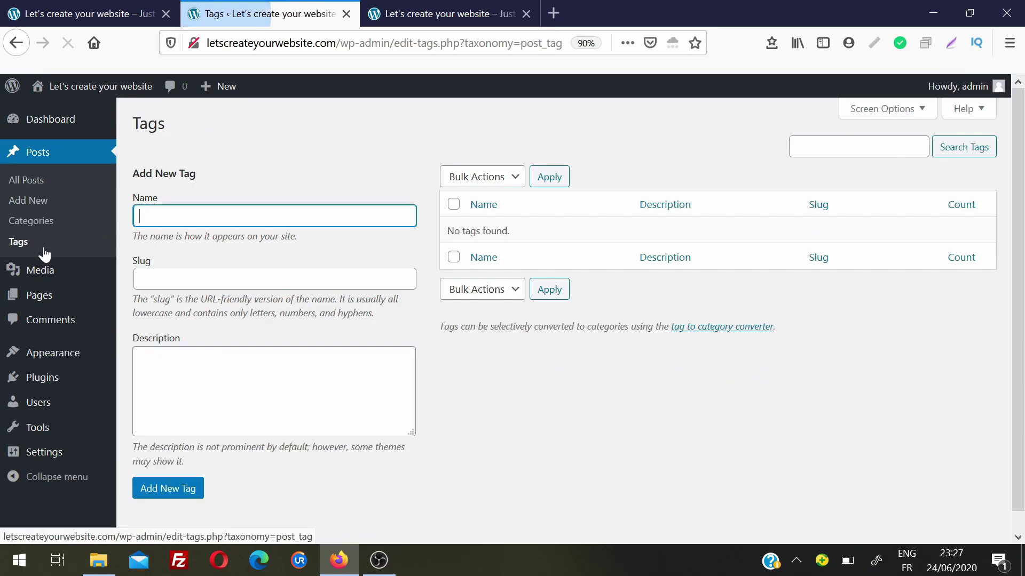
left_click(284, 160)
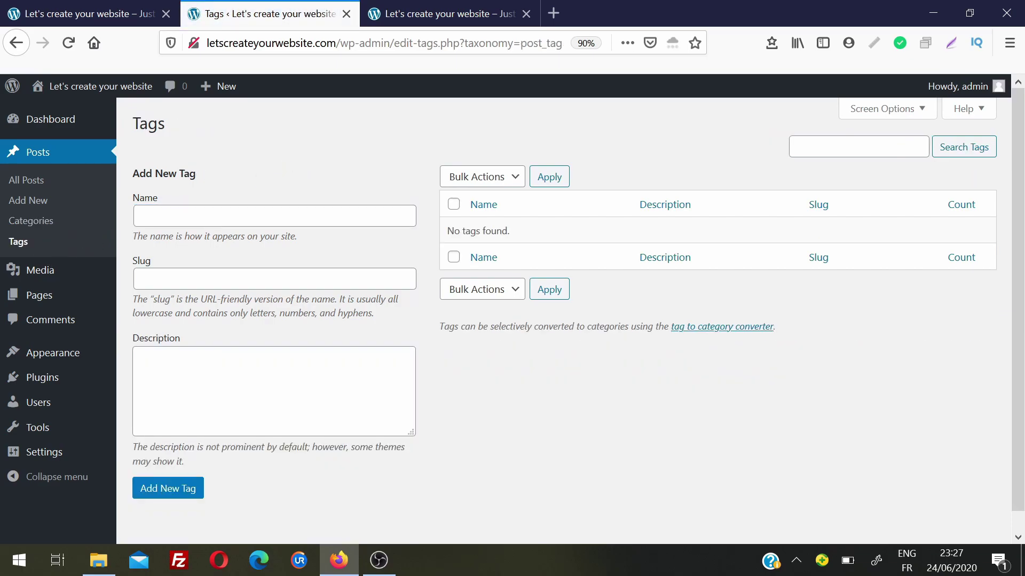
- View the Media Library and its page for uploading new media
left_click(68, 277)
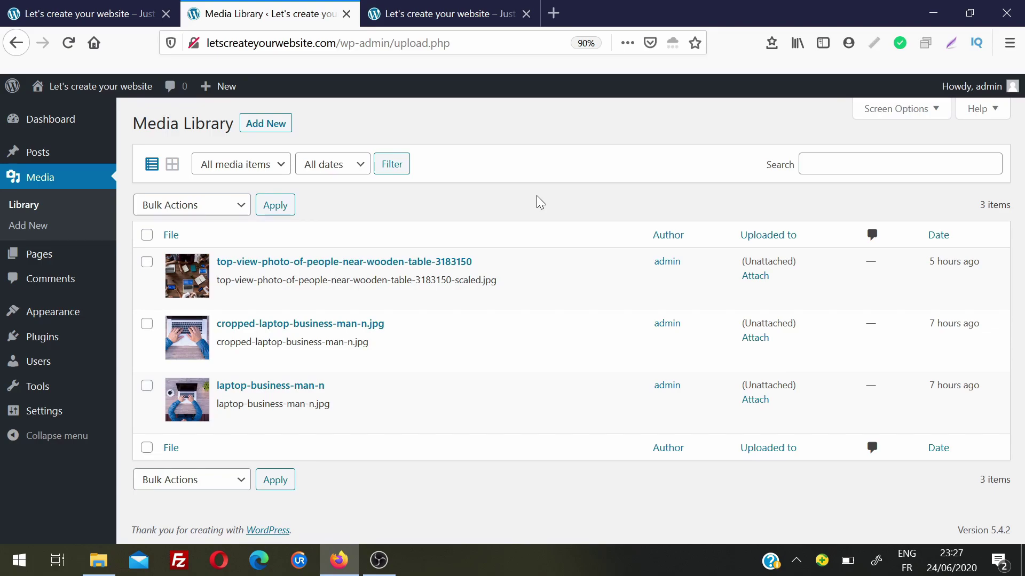
left_click(275, 124)
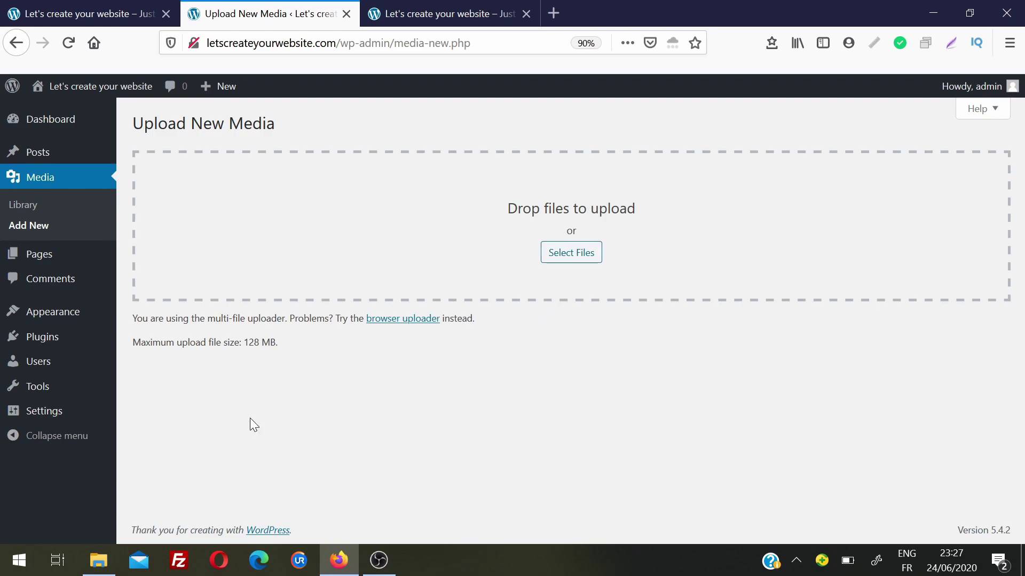
- View the list of all pages on the site
mouse_move(69, 258)
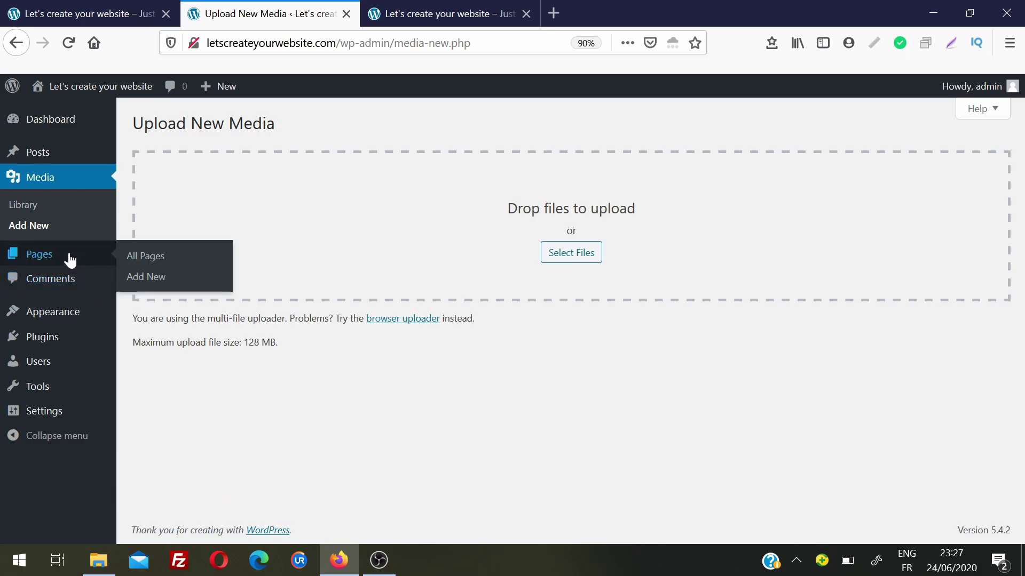
left_click(141, 257)
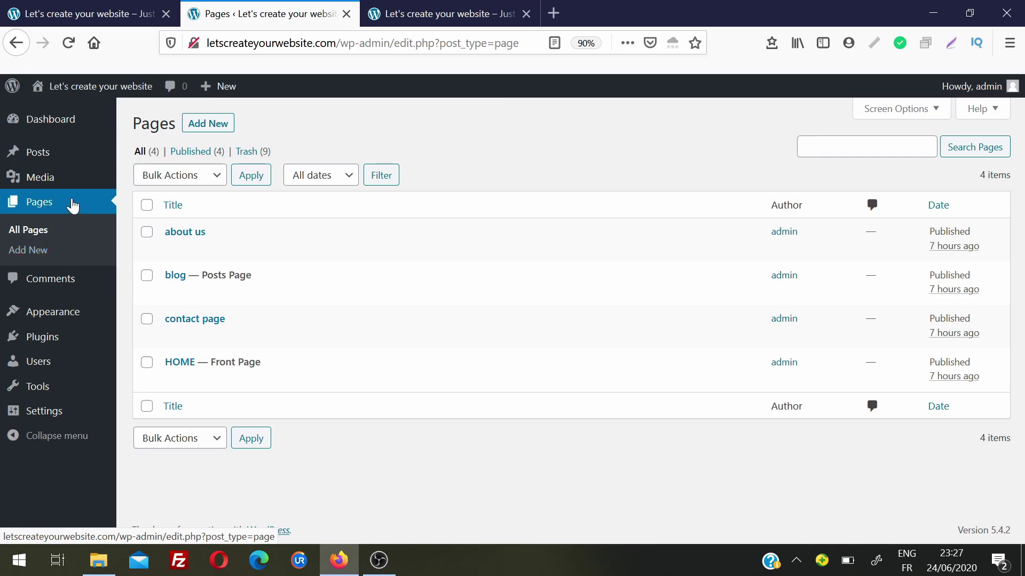
- View the live site's HOME, about us and contact page in the browser
left_click(88, 14)
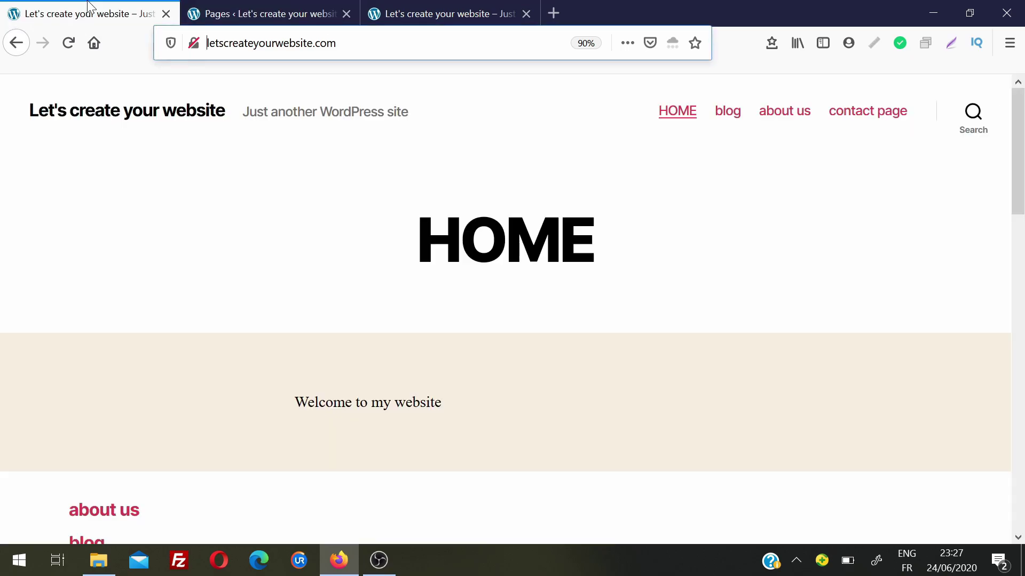
left_click(673, 122)
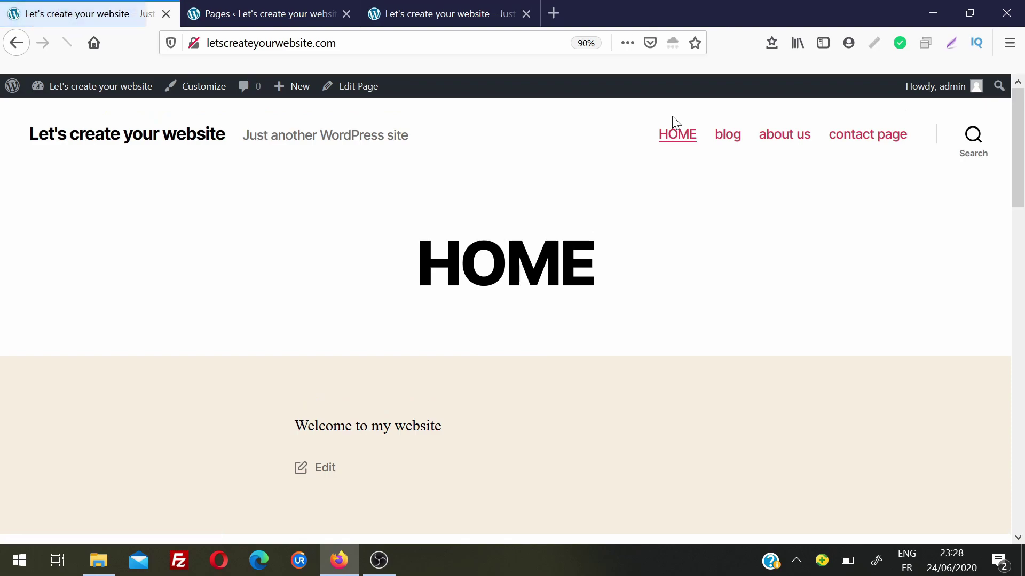
left_click(790, 138)
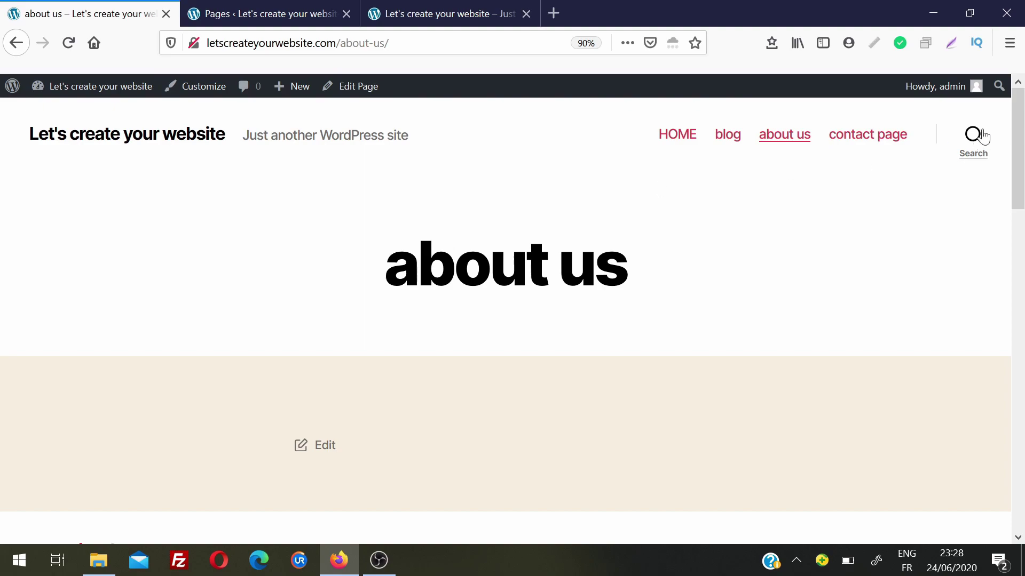
left_click(874, 145)
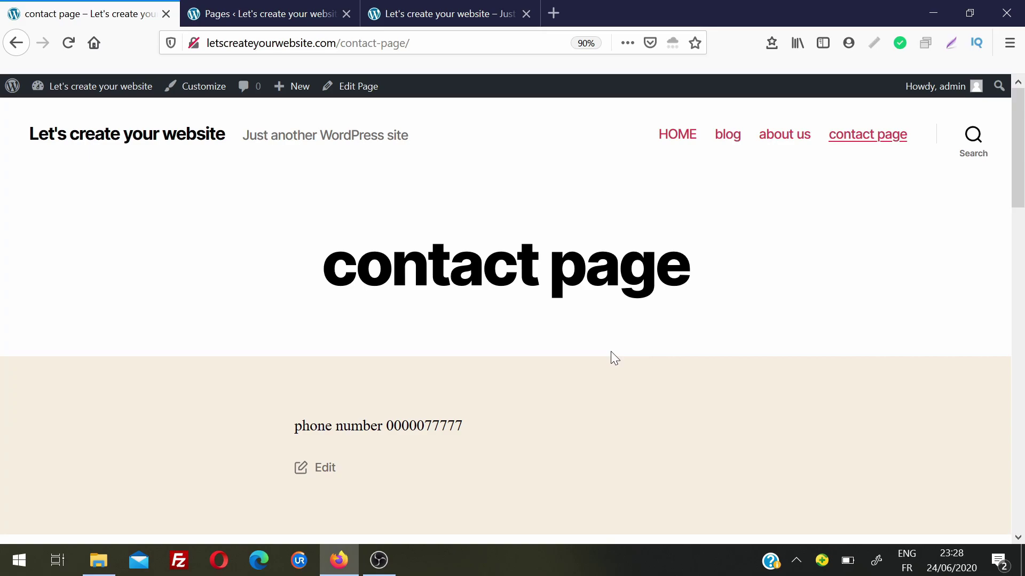
- View the list of all posts in the admin area, and look through the live site's blog page
left_click(264, 9)
left_click(58, 156)
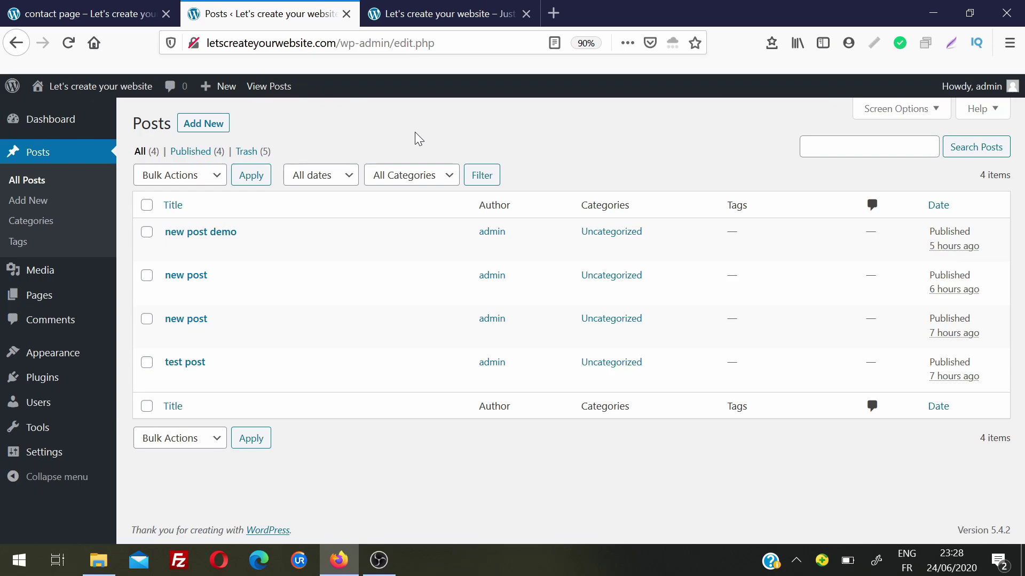
left_click(107, 13)
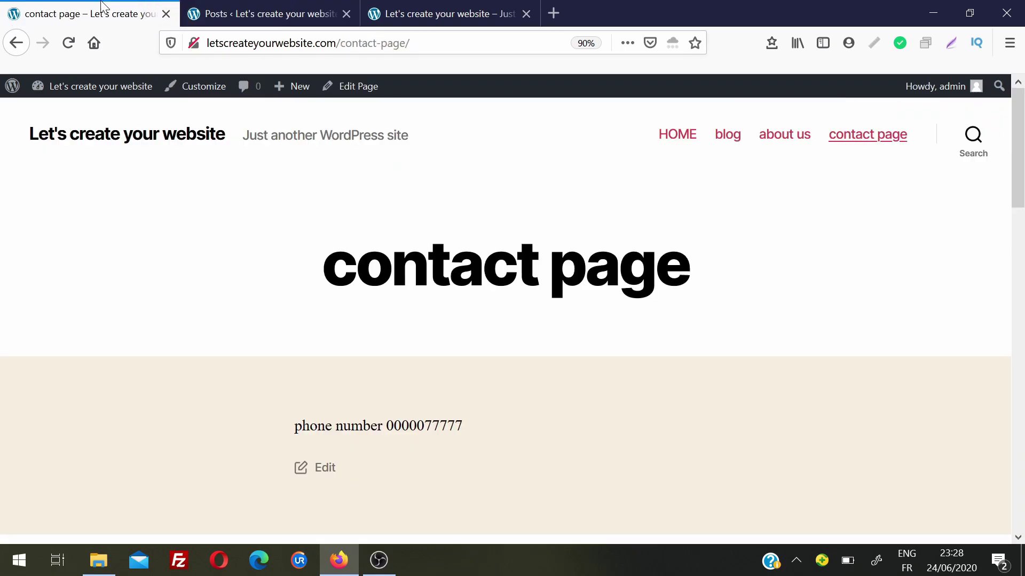
left_click(726, 136)
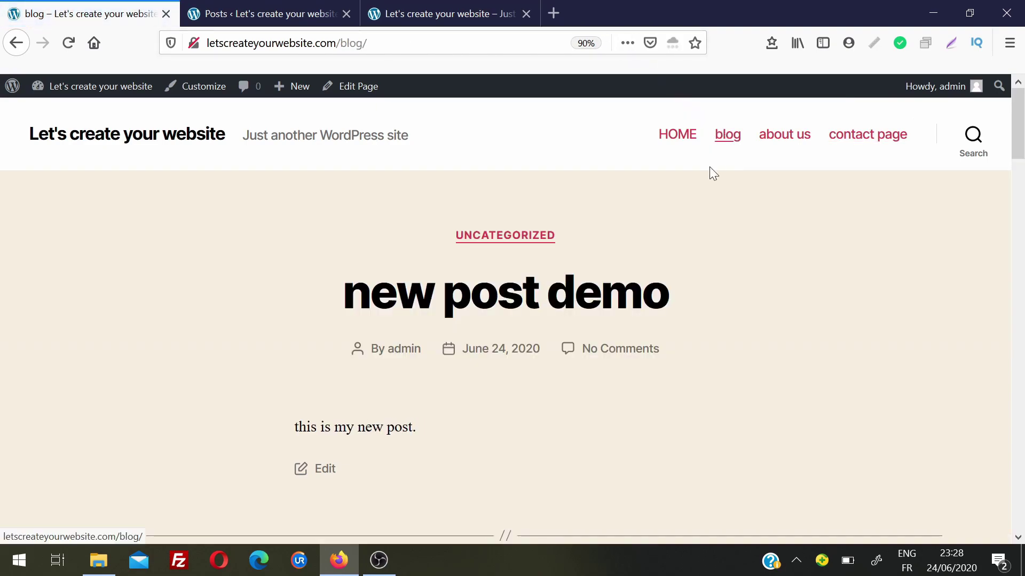
mouse_move(1019, 147)
left_mouse_down()
mouse_move(1021, 280)
mouse_move(1021, 137)
left_mouse_up()
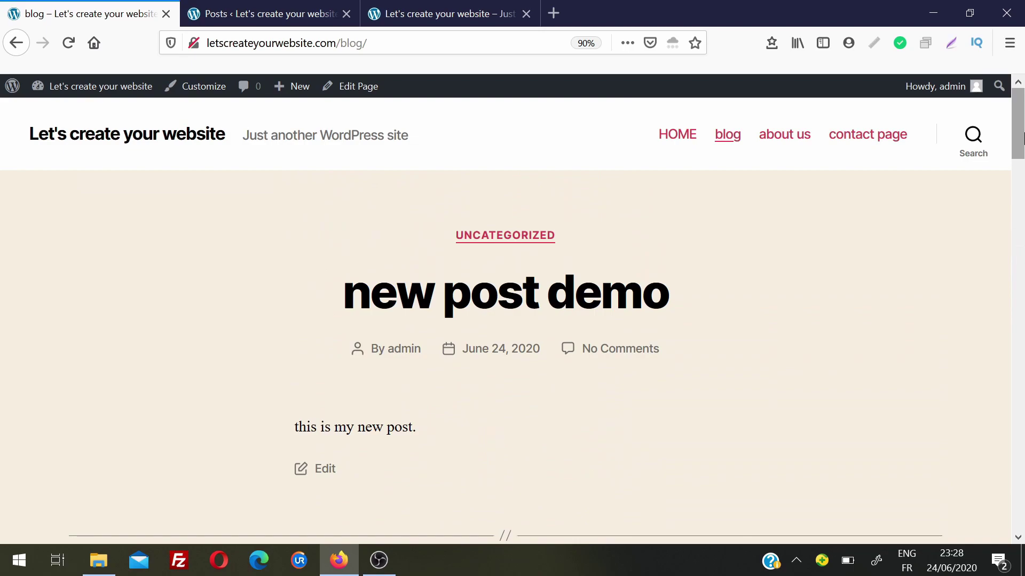
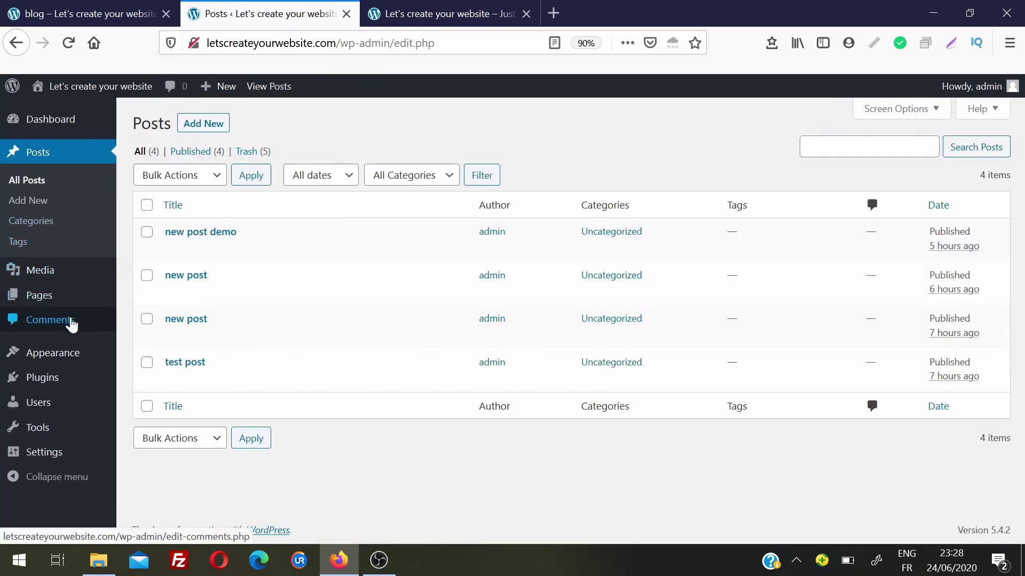
- View the Comments management page and the installed Twenty Twenty theme under Themes
left_click(71, 322)
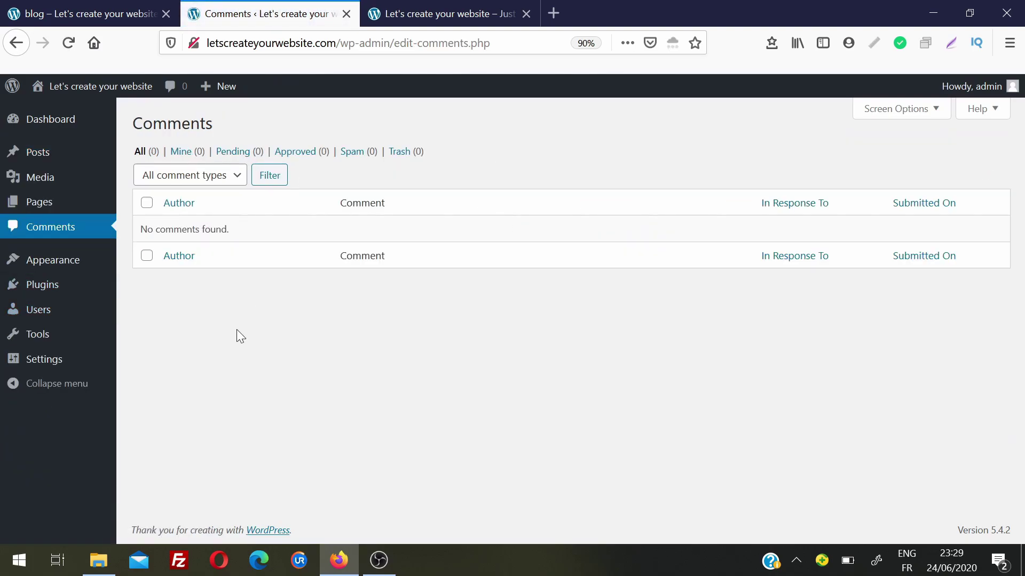
left_click(73, 265)
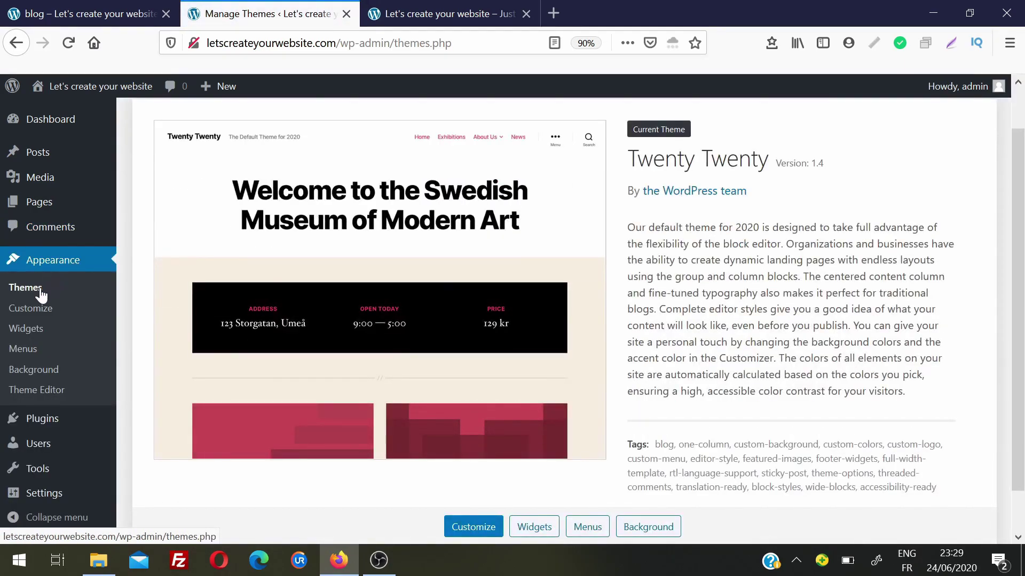
left_click(39, 295)
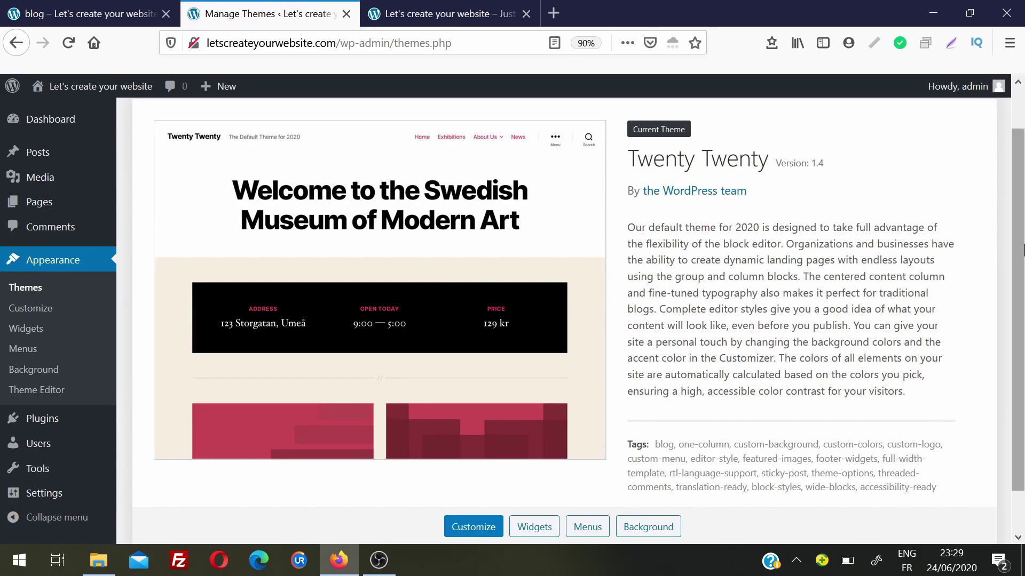
left_click_drag(1022, 248, 1022, 208)
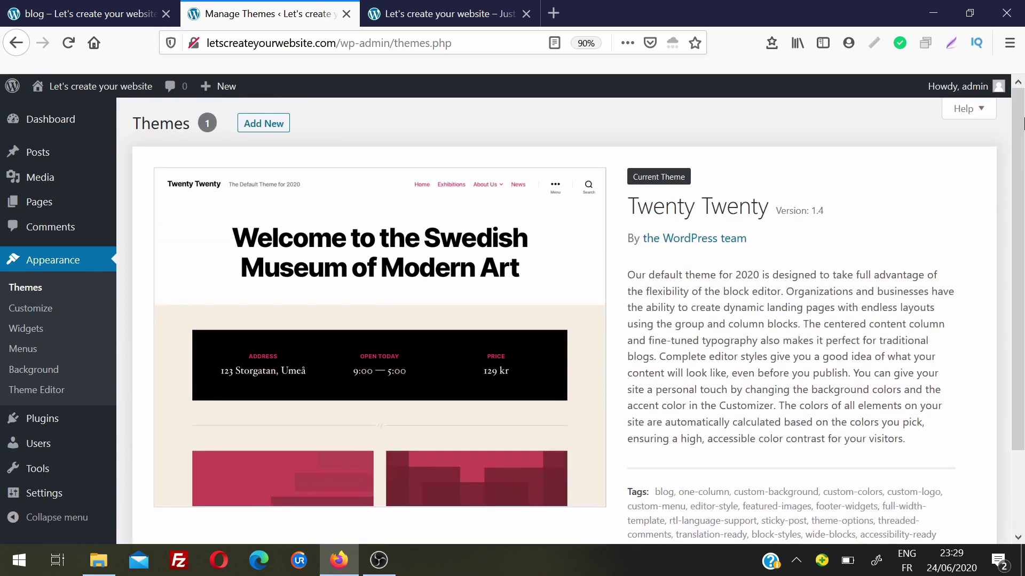
- Browse the Featured, Popular and Latest themes available for adding to the site
left_click(262, 123)
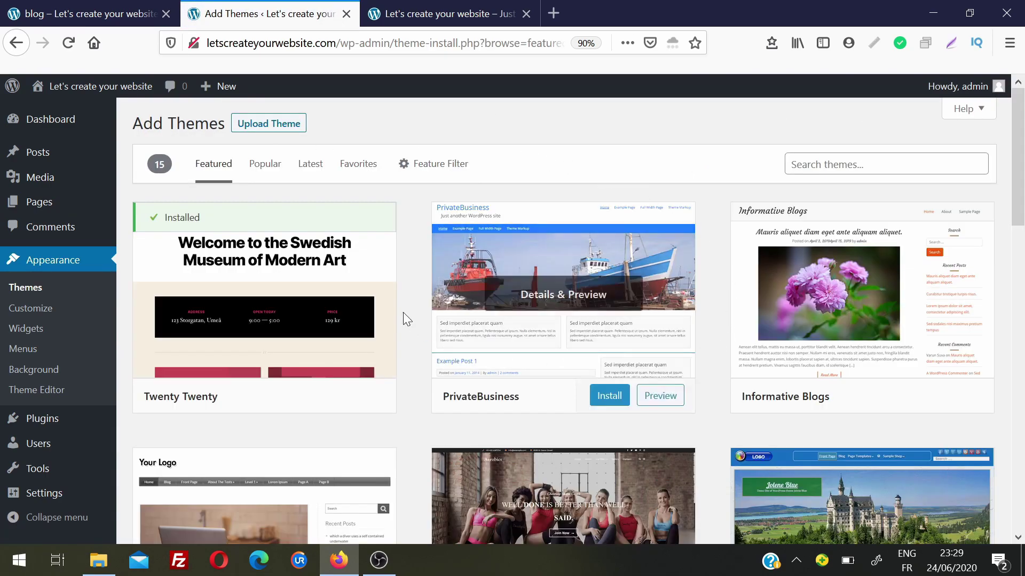
mouse_move(1022, 165)
left_mouse_down()
mouse_move(1022, 229)
mouse_move(1022, 160)
left_mouse_up()
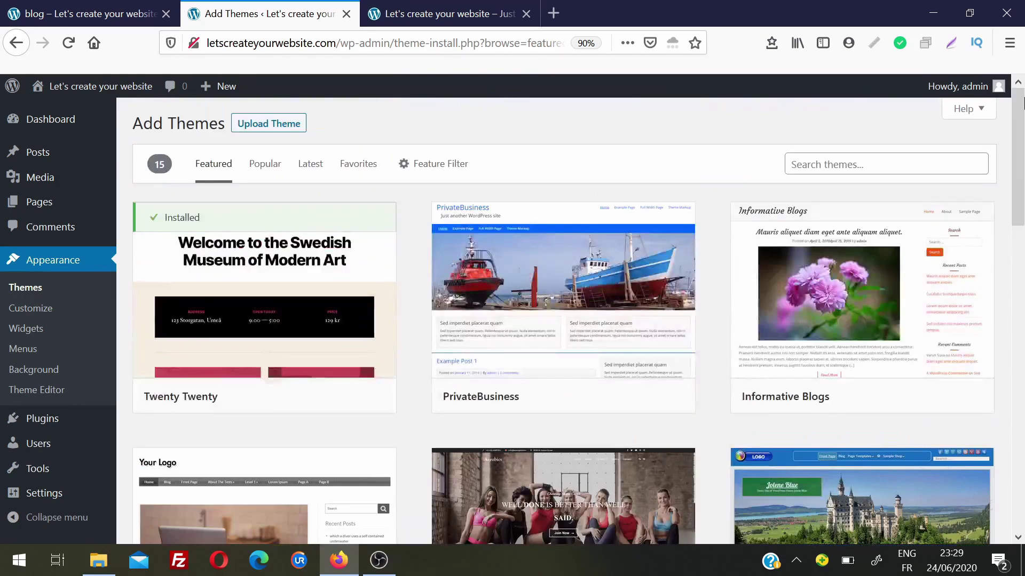
left_click(264, 167)
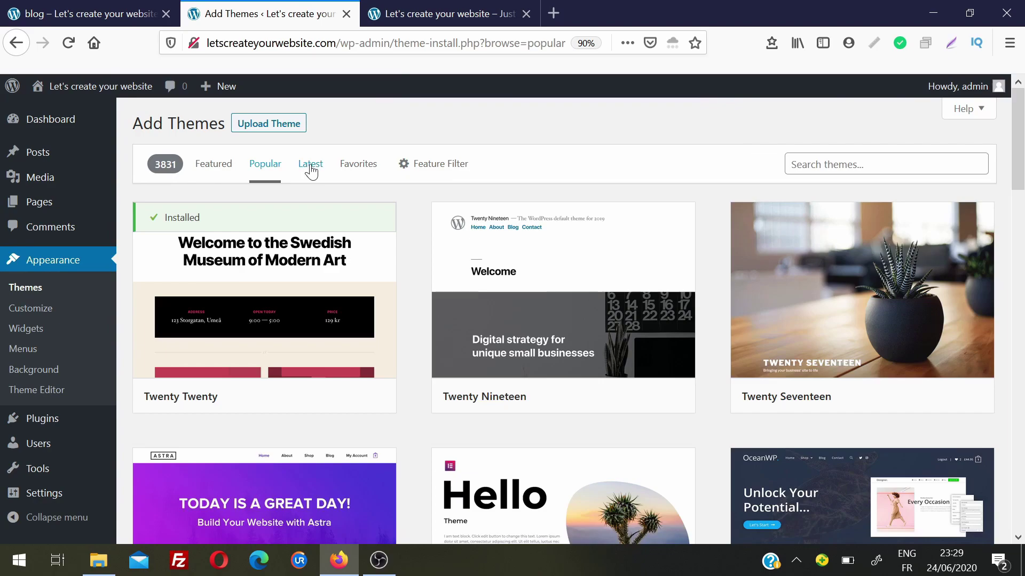
left_click(310, 168)
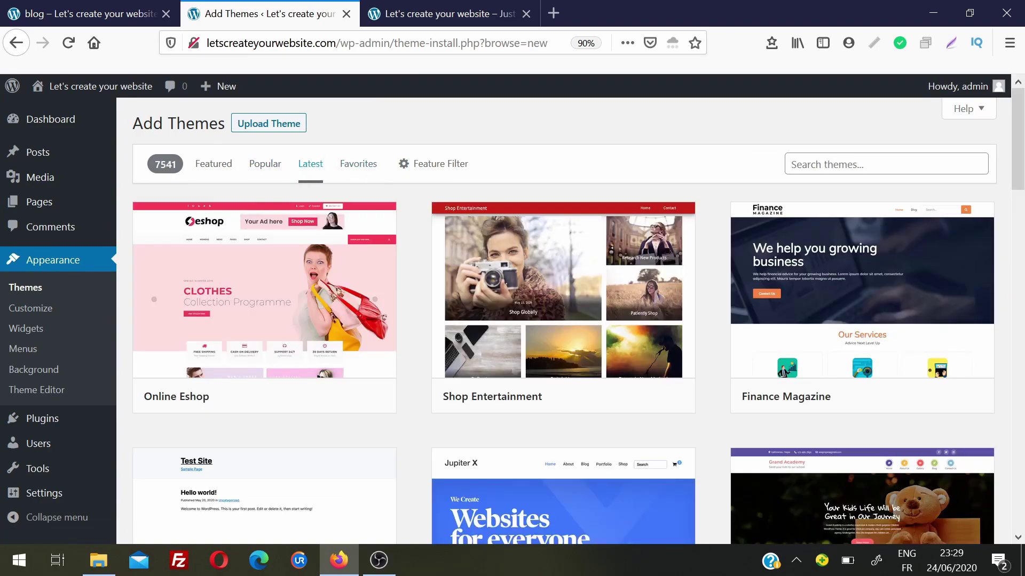
- Filter the available themes by the Blog subject and look through them
left_click(427, 170)
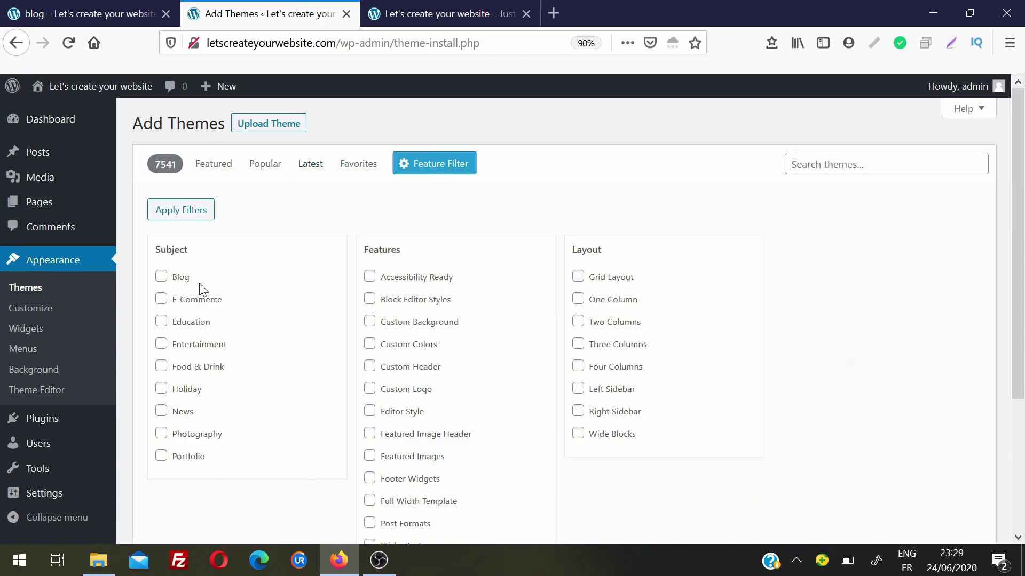
left_click(161, 278)
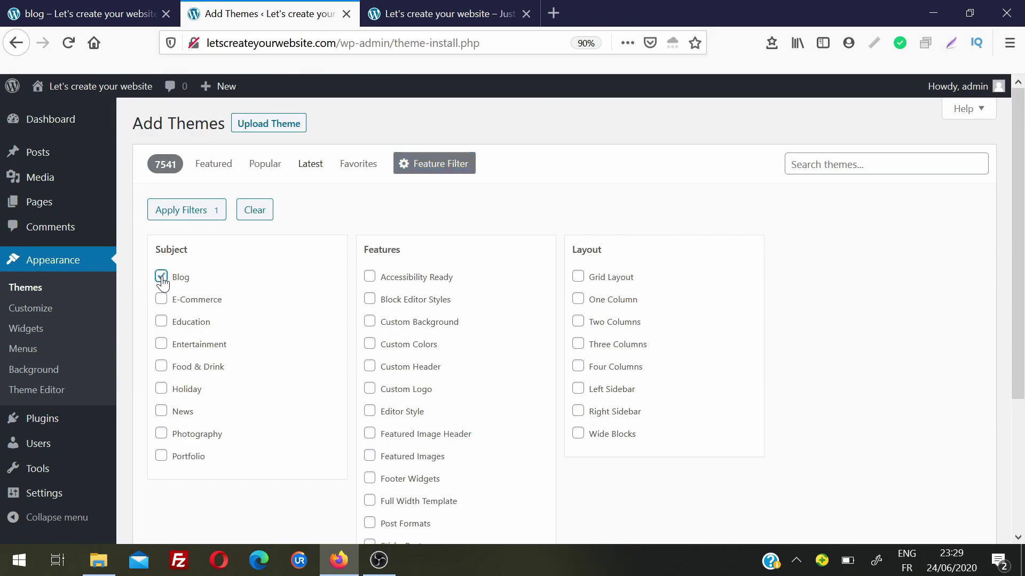
left_click(177, 212)
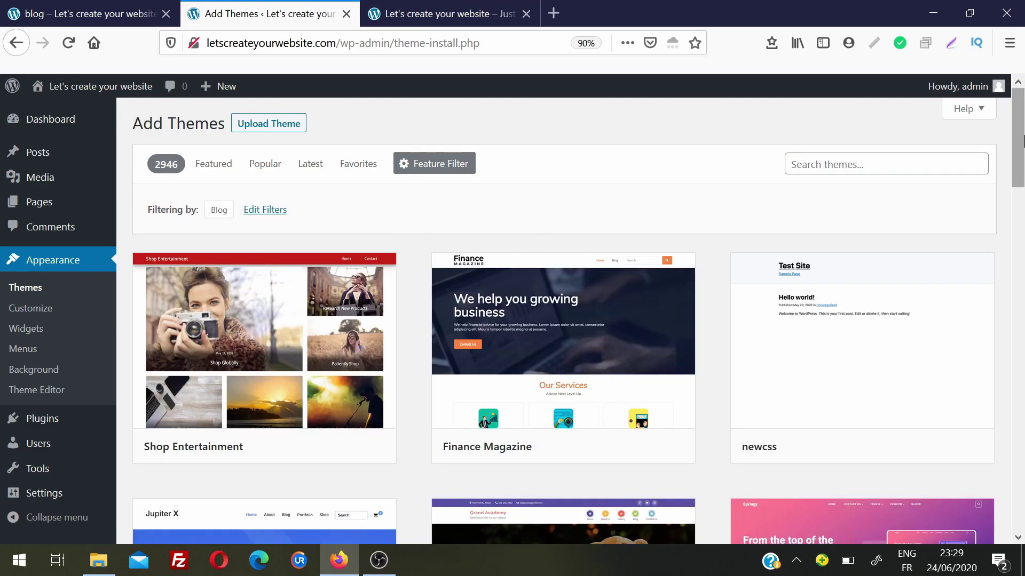
mouse_move(1023, 140)
left_mouse_down()
mouse_move(1023, 173)
mouse_move(1023, 140)
left_mouse_up()
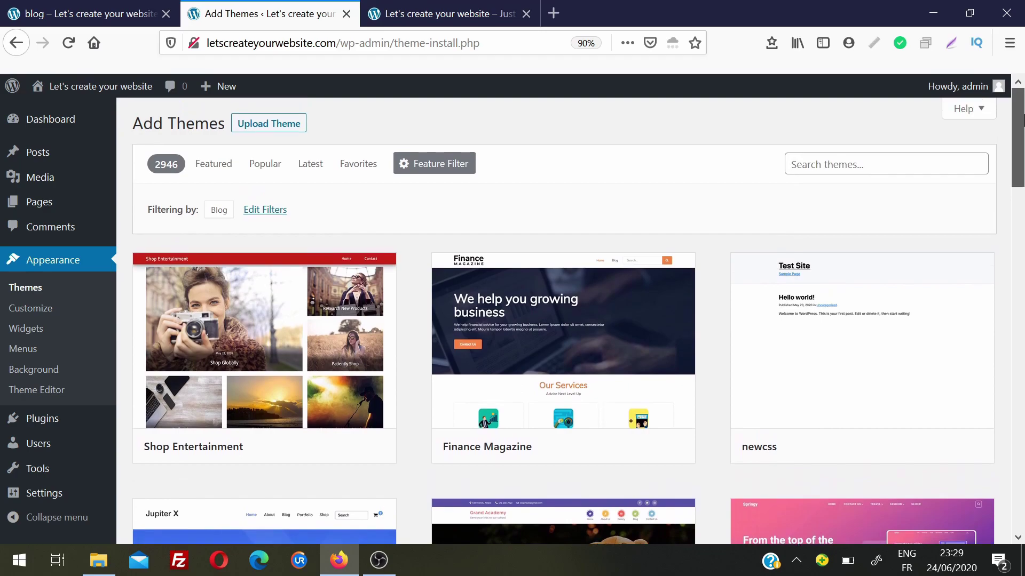
- Change the theme feature filter from Blog to E-Commerce and look through the matching themes
left_click(453, 170)
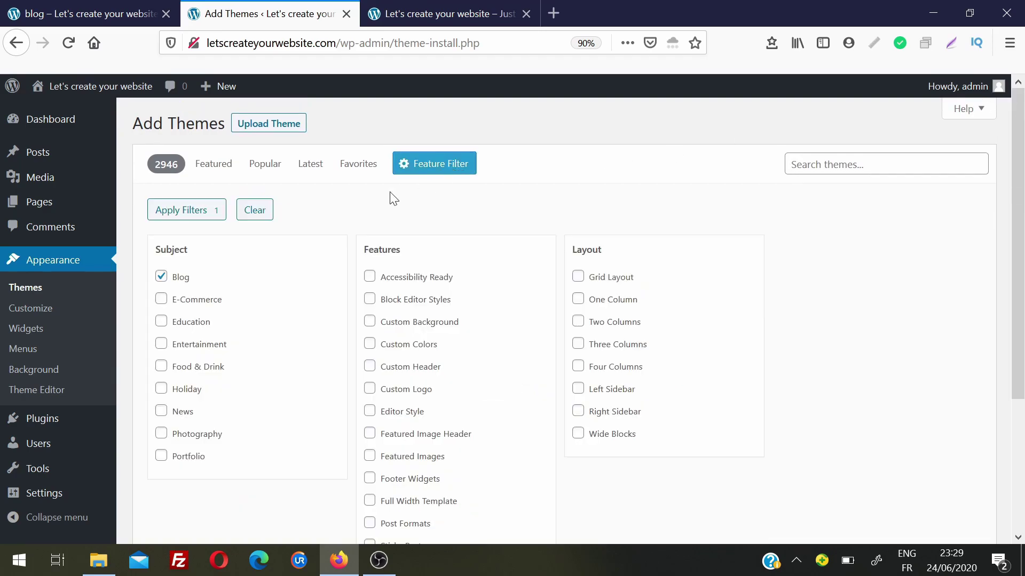
left_click(161, 302)
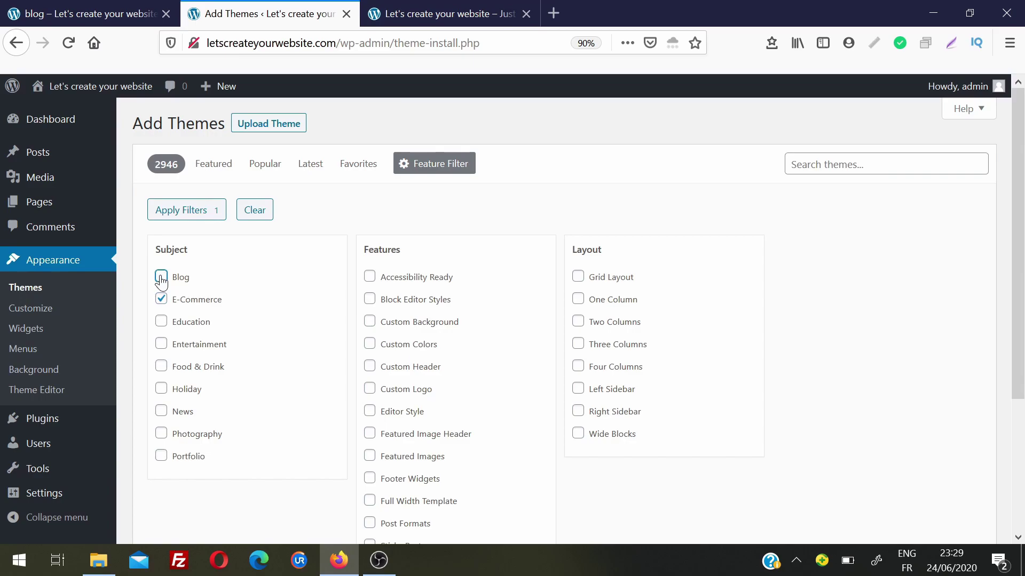
left_click(208, 216)
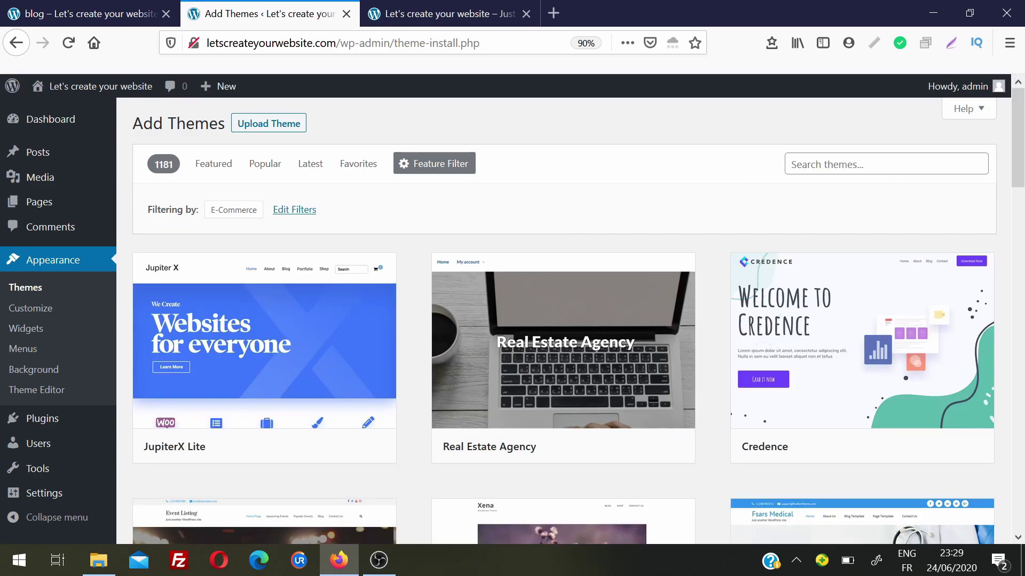
scroll(1019, 176, "down", 3)
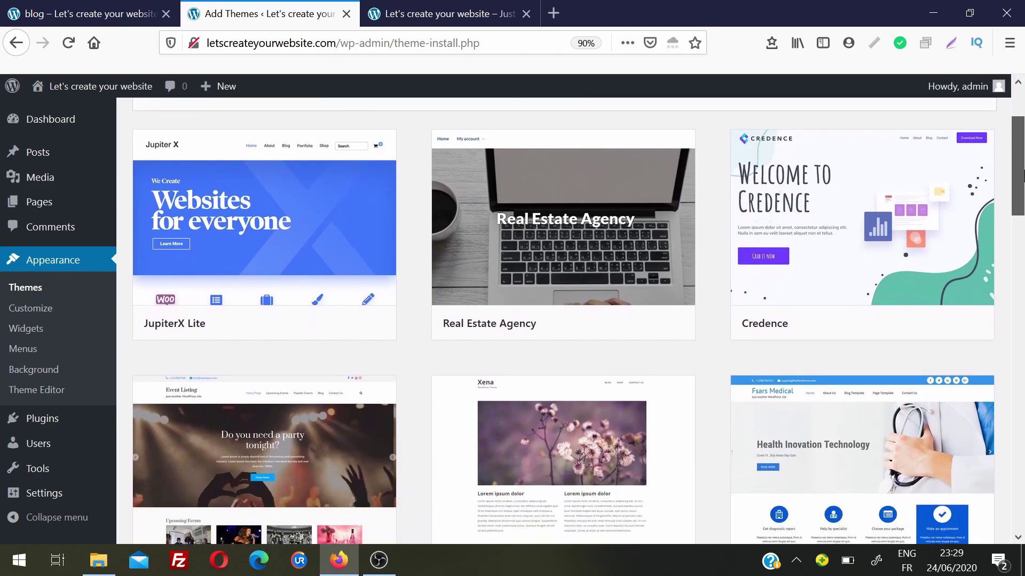
scroll(1019, 176, "down", 2)
scroll(423, 199, "up", 5)
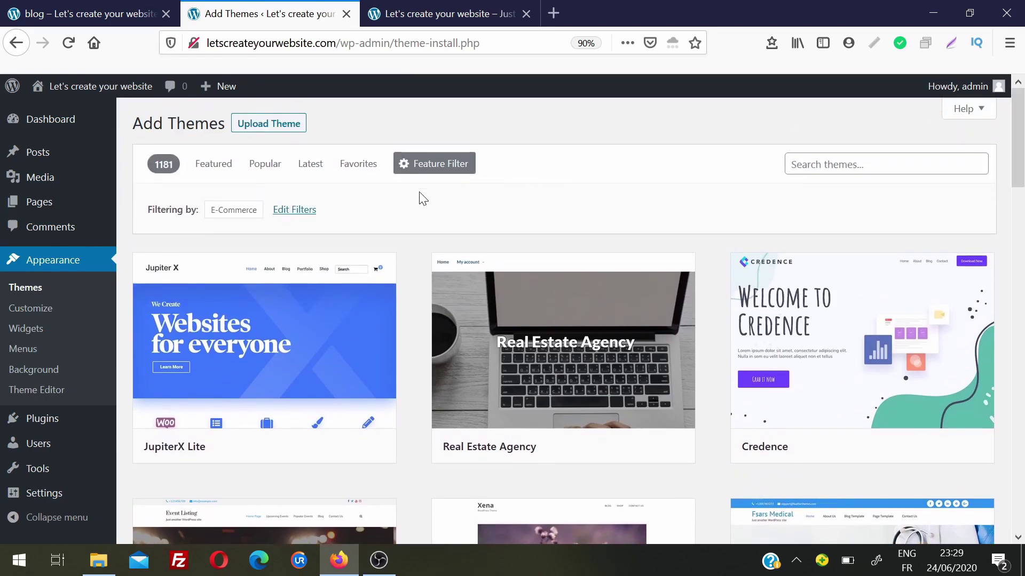
- Open the theme customizer in a new browser tab and set the site logo to the media library's top-view photo of people near a wooden table
middle_click(44, 310)
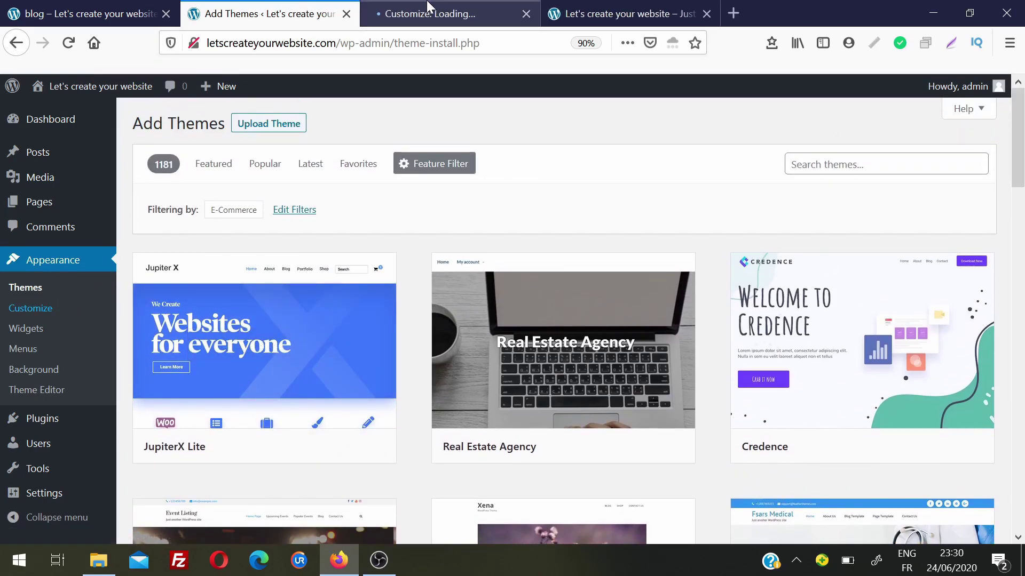
left_click(427, 13)
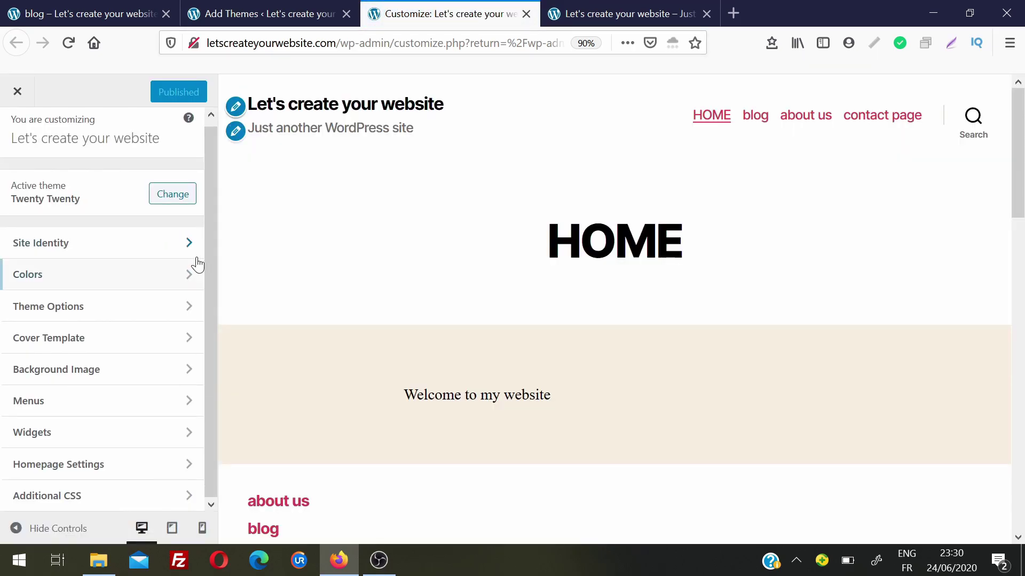
left_click(186, 252)
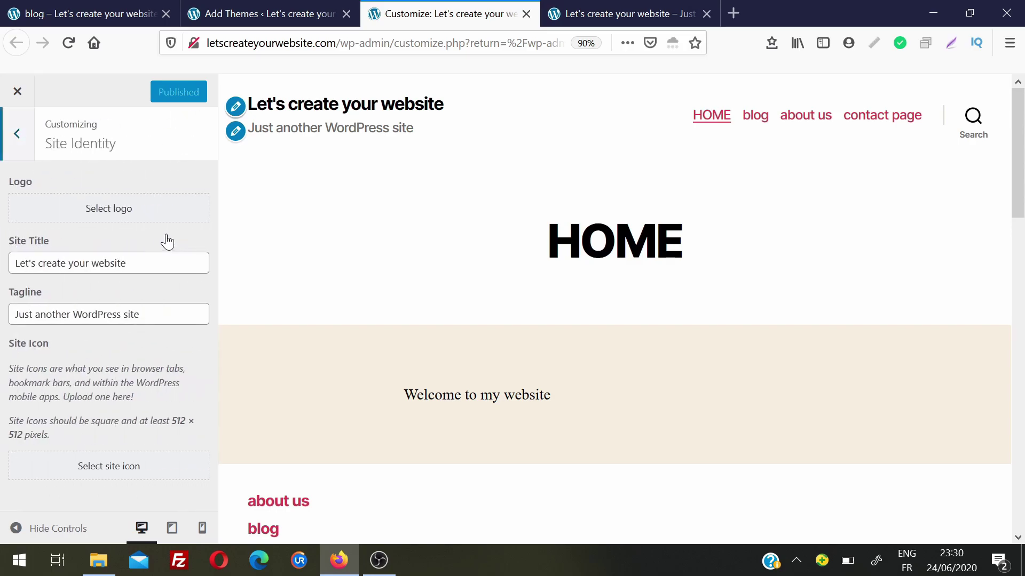
left_click(116, 213)
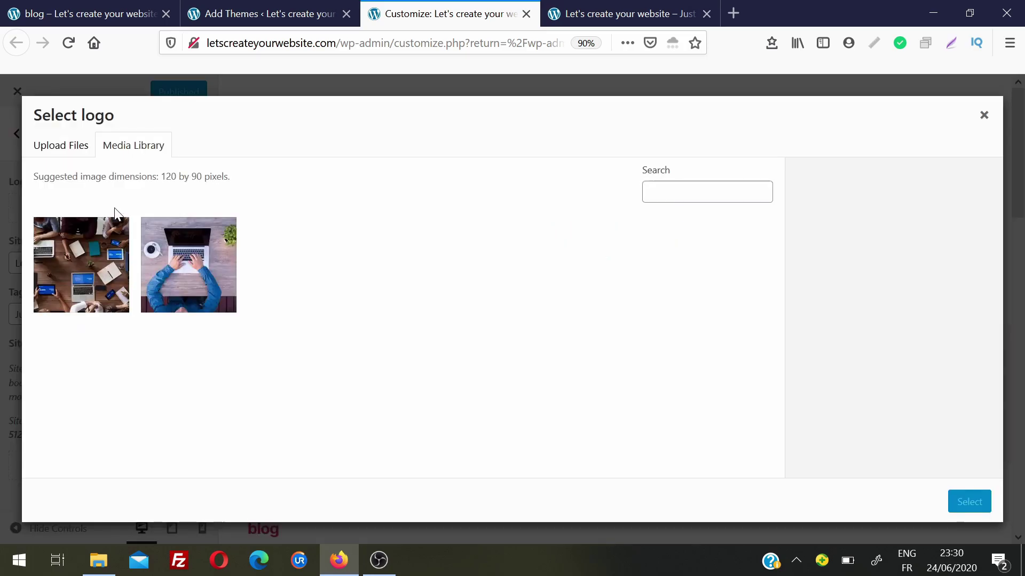
left_click(89, 250)
left_click(967, 504)
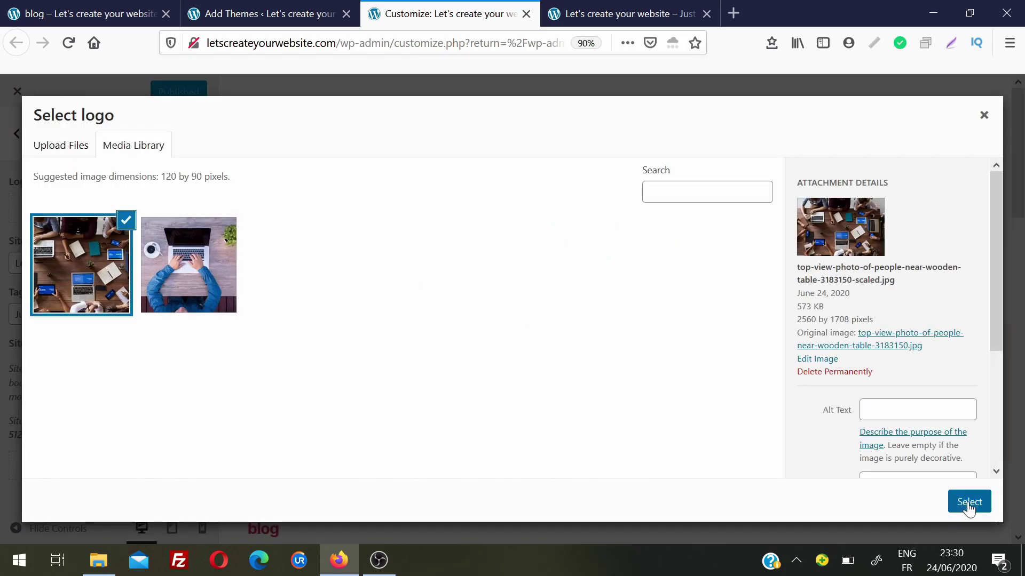
left_click(948, 505)
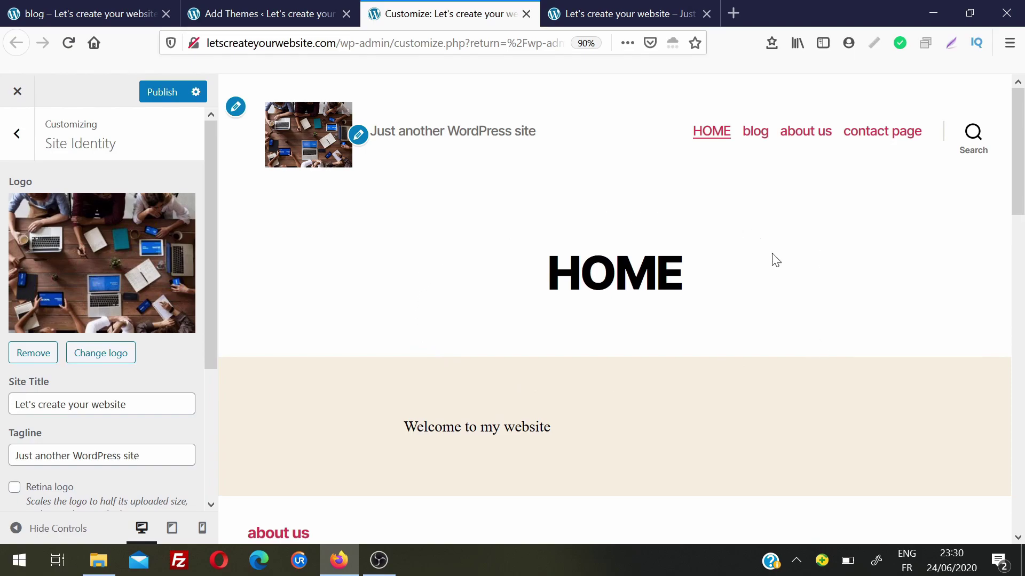
- View the customizer's Colors settings and return to the main list of customization sections
left_click(18, 135)
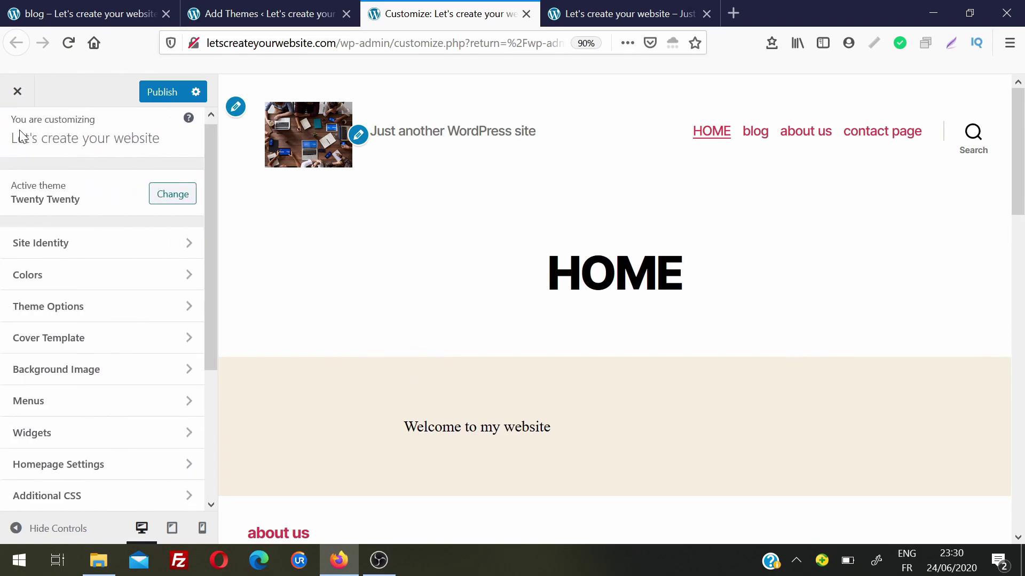
left_click(168, 276)
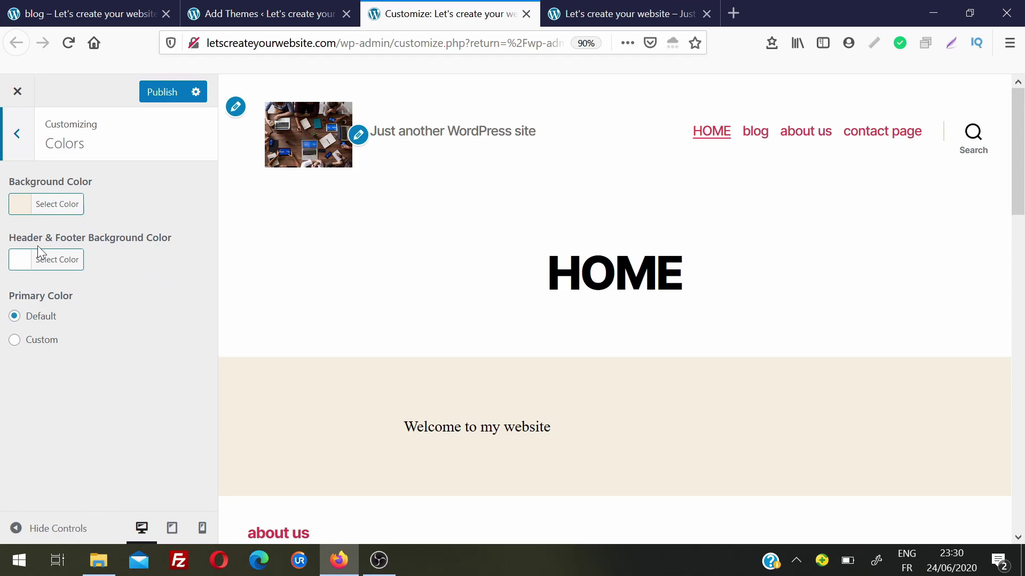
left_click(21, 144)
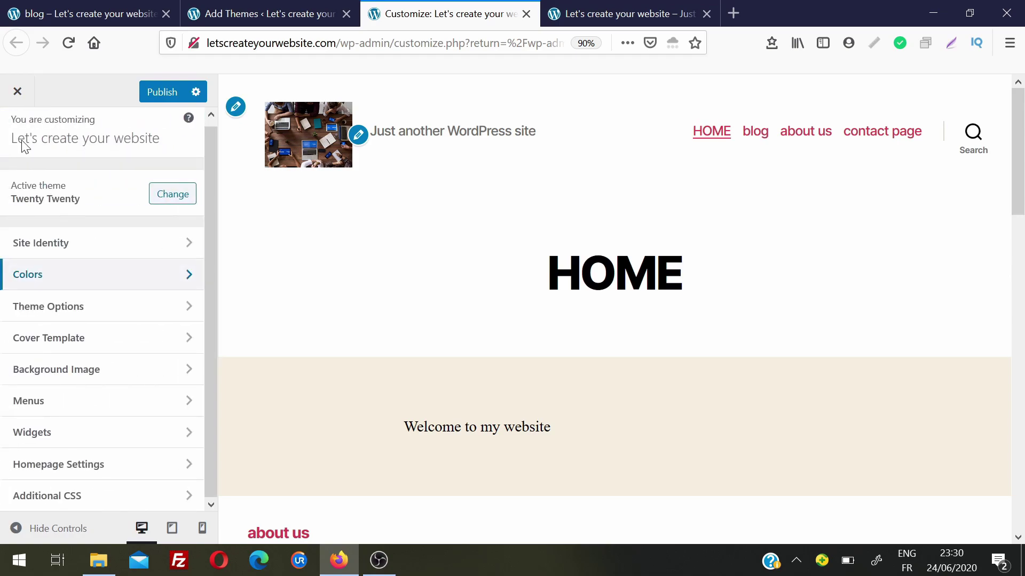
- View the customizer's Theme Options and return to its section list, and open the Widgets page in the admin browser tab
left_click(130, 307)
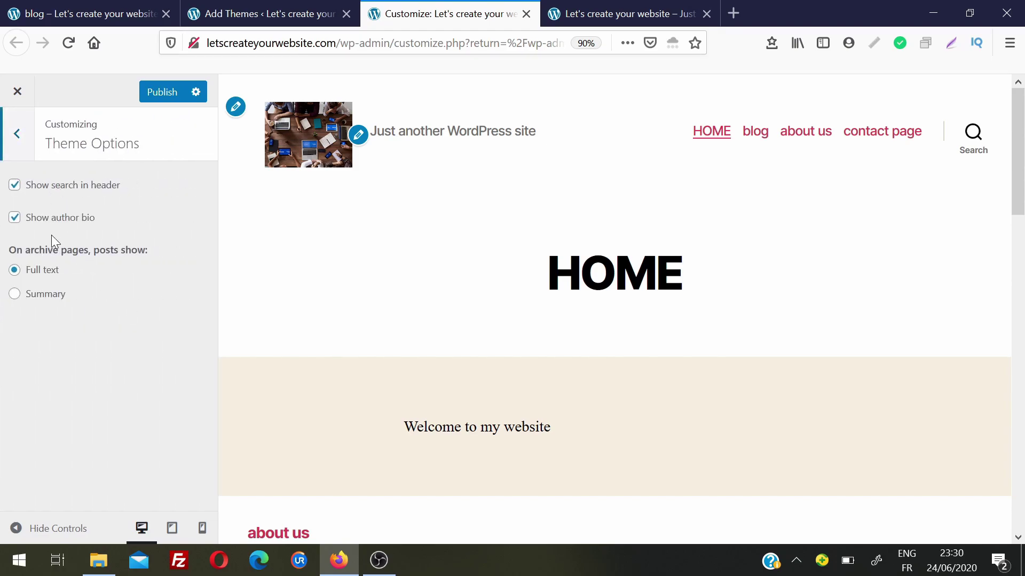
left_click(17, 134)
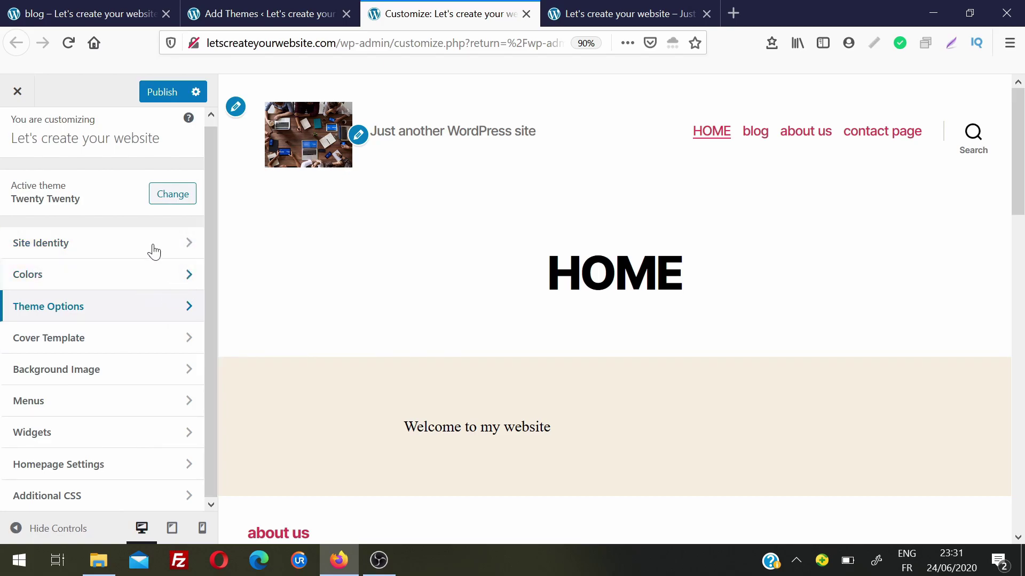
left_click(274, 8)
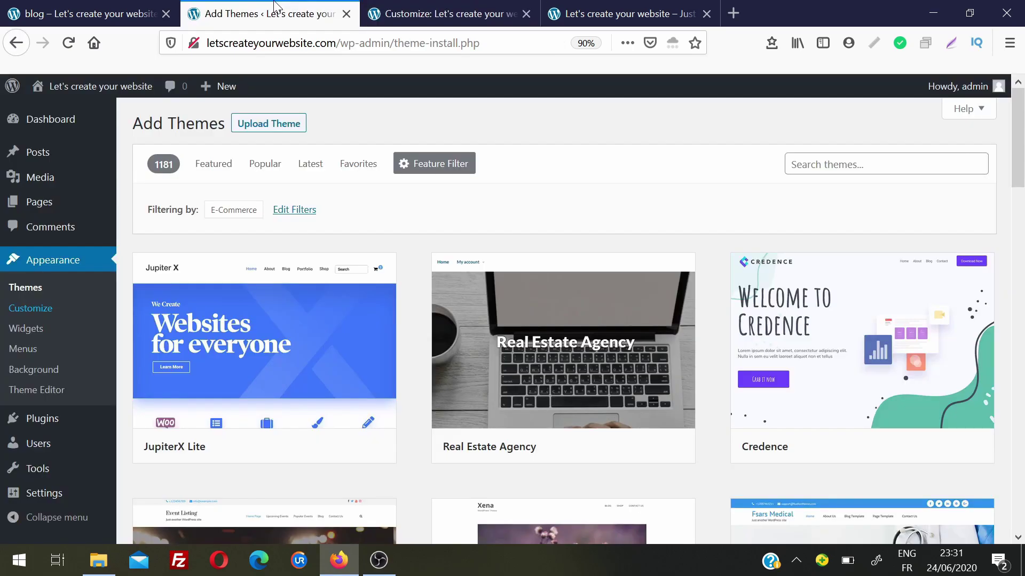
left_click(43, 334)
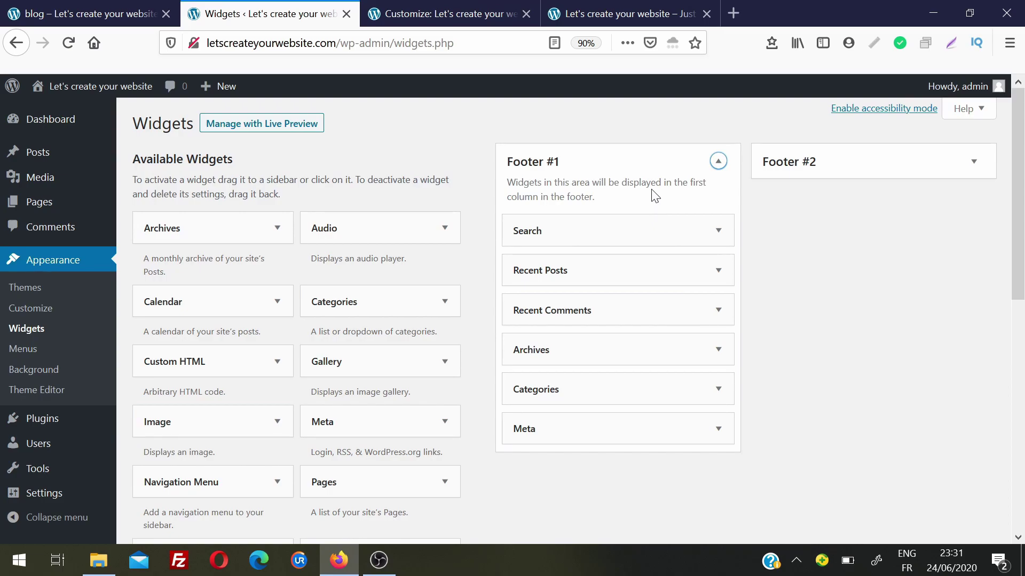
- Remove the invalid portfolio page and the contact page from the main menu and save the menu
left_click(35, 354)
scroll(676, 446, "down", 2)
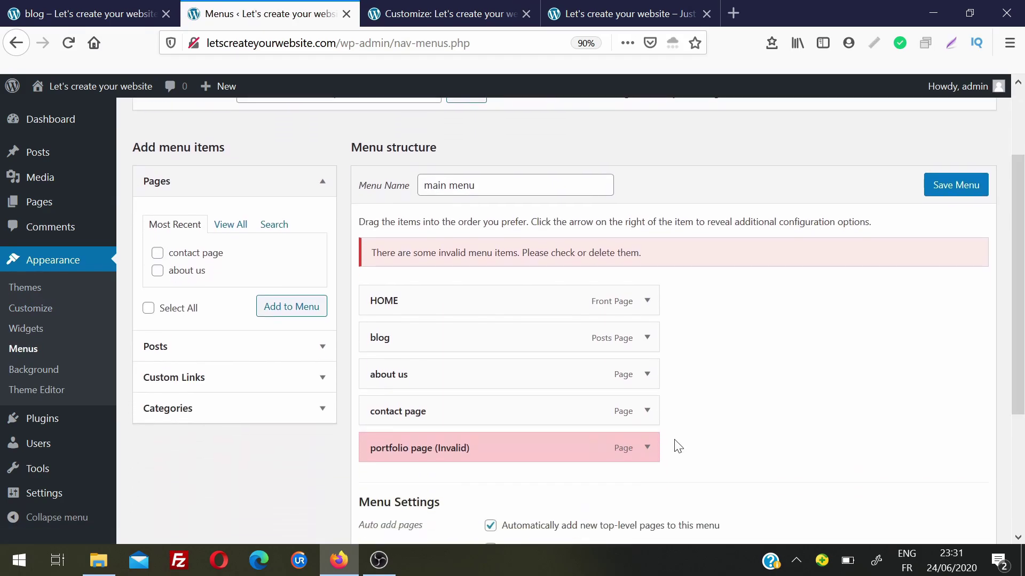
left_click(648, 449)
scroll(560, 427, "down", 2)
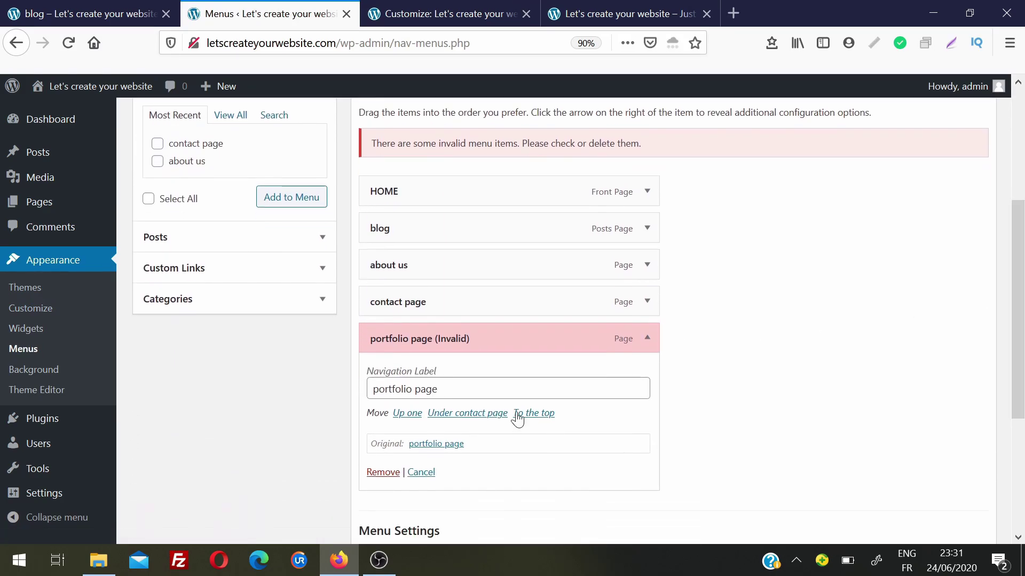
left_click(383, 472)
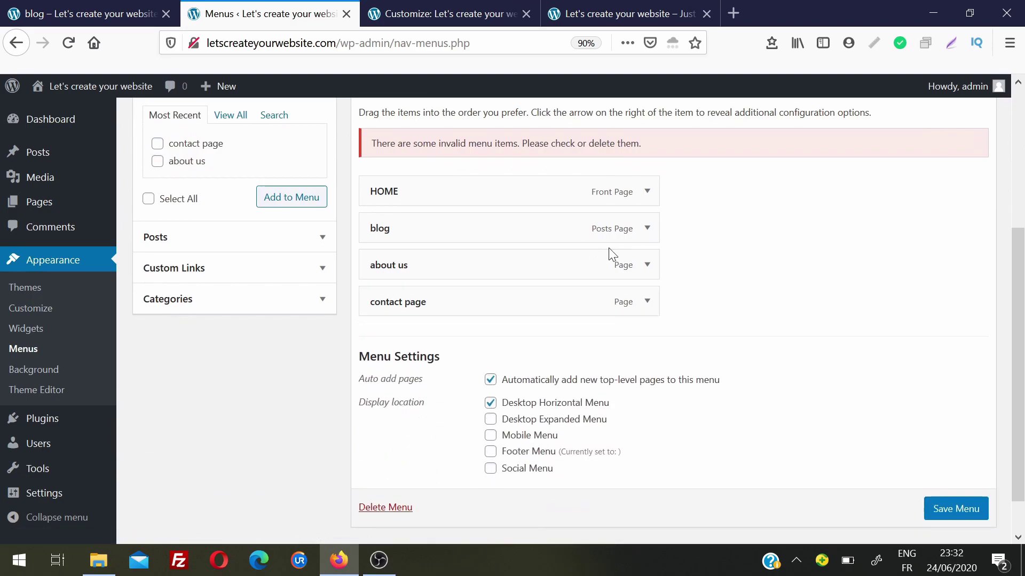
left_click(647, 300)
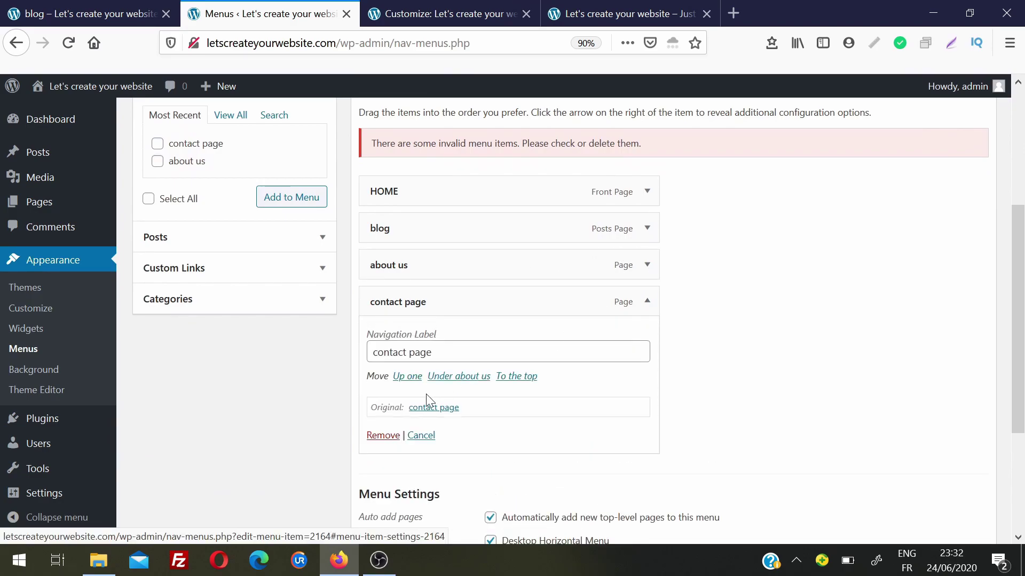
left_click(383, 435)
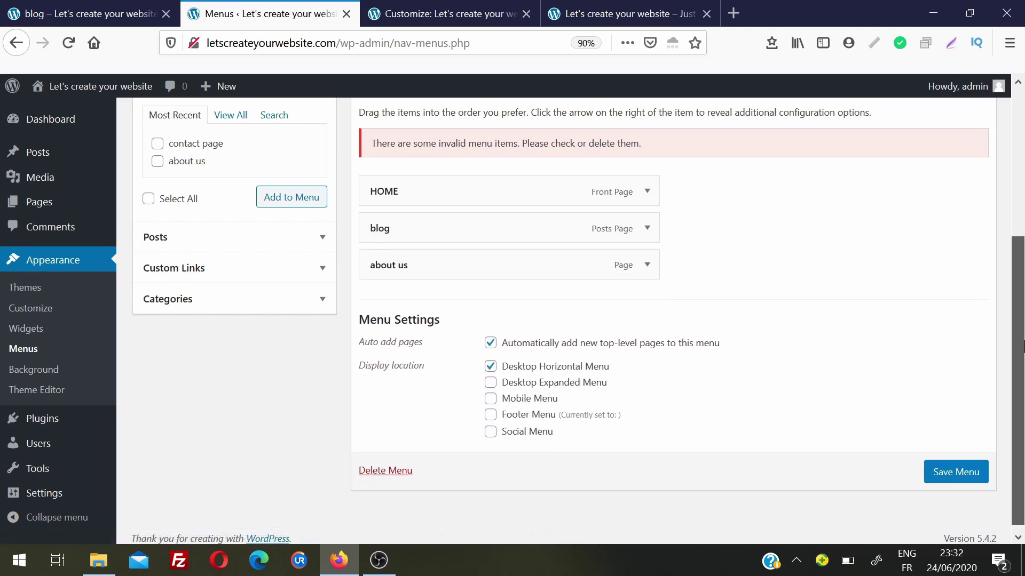
scroll(994, 409, "down", 1)
left_click(962, 459)
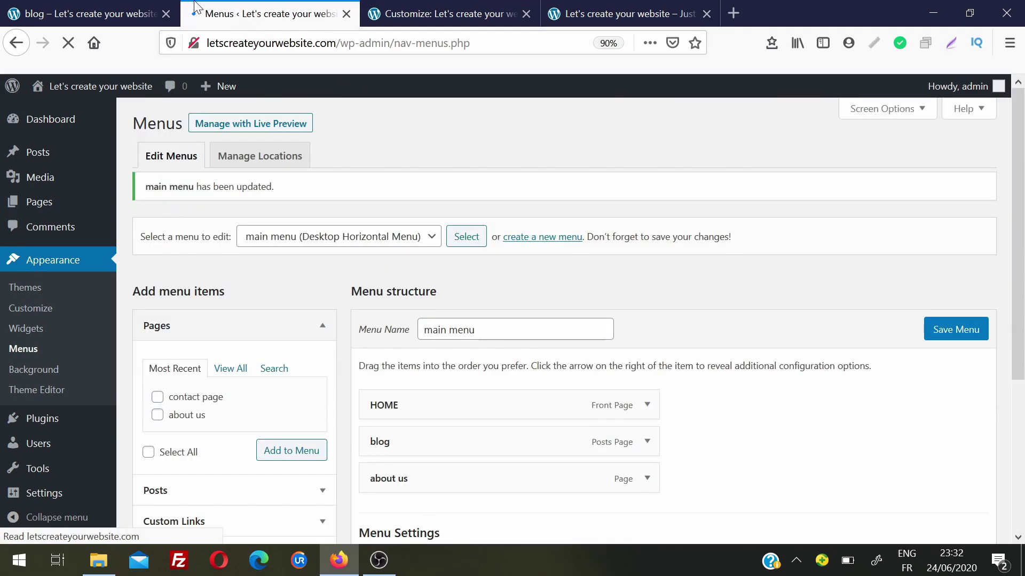
- Reload the site's blog page to check its navigation menu, and compare the customizer's sections with the admin Appearance entries
left_click(167, 5)
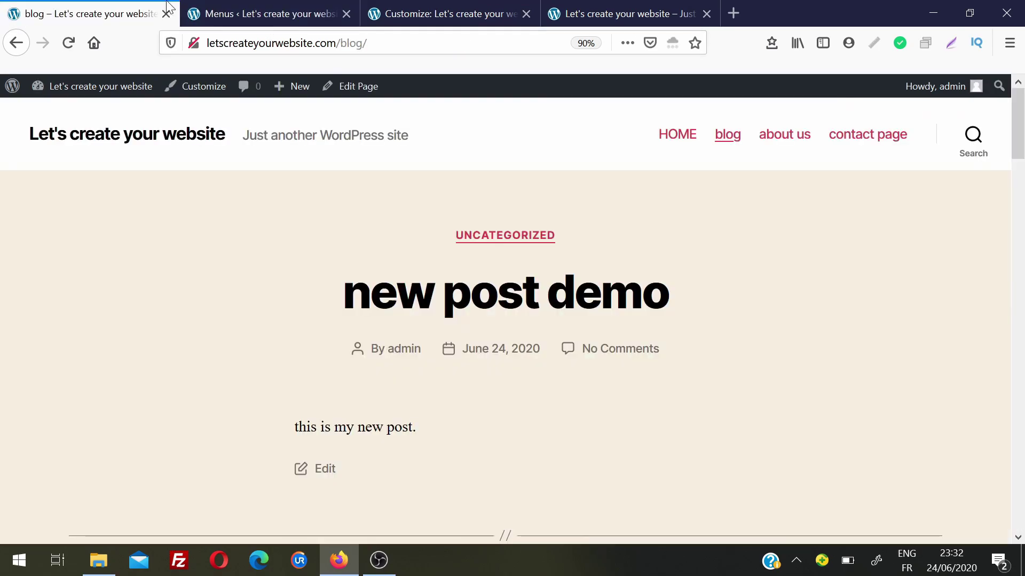
key("F5")
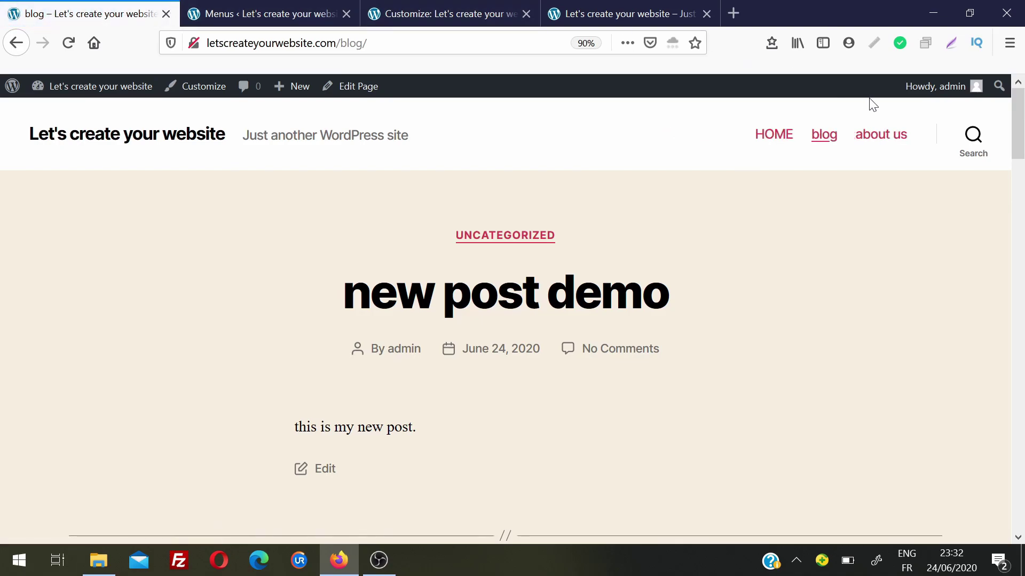
left_click(450, 9)
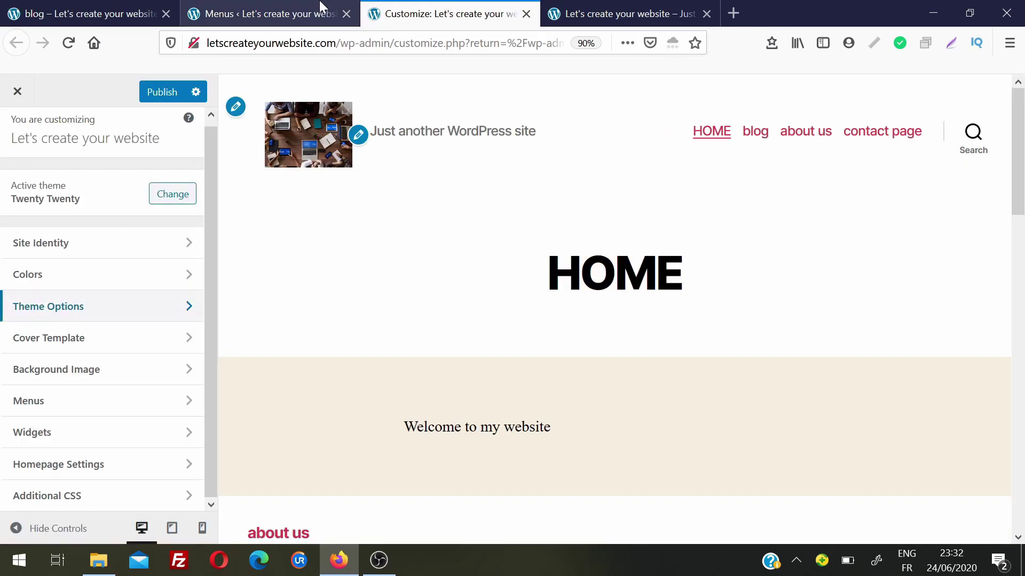
left_click(315, 7)
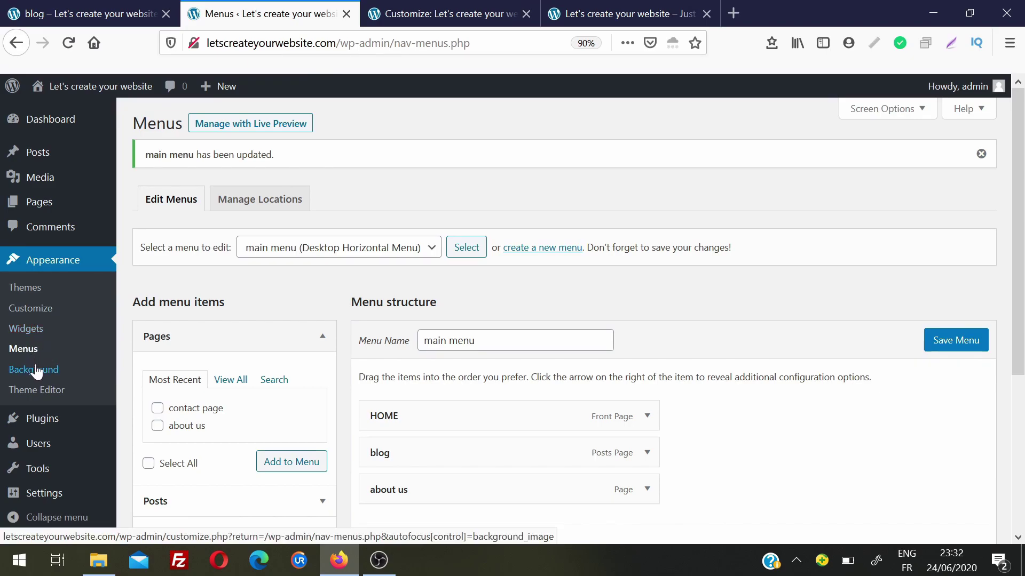
left_click(441, 7)
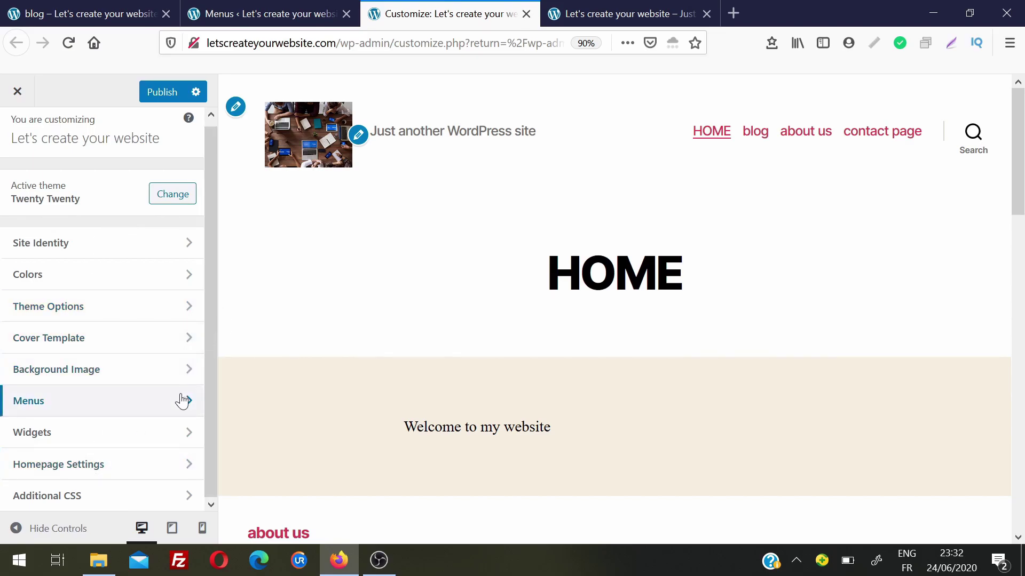
- Return to the admin browser tab and open the list of installed plugins
left_click(274, 10)
mouse_move(59, 421)
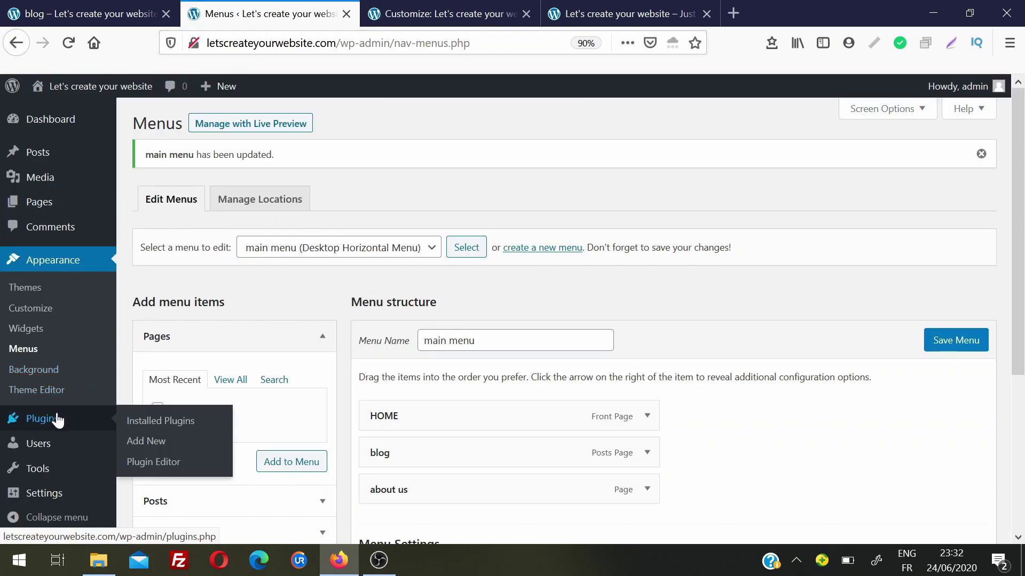
left_click(150, 421)
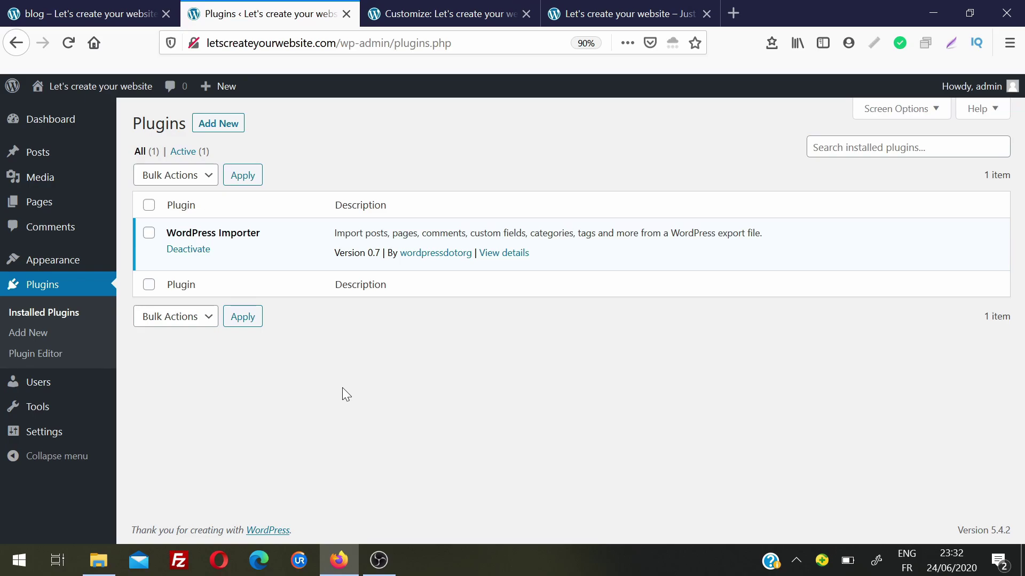
- Open the page for adding plugins and search for firewall plugins
left_click(221, 130)
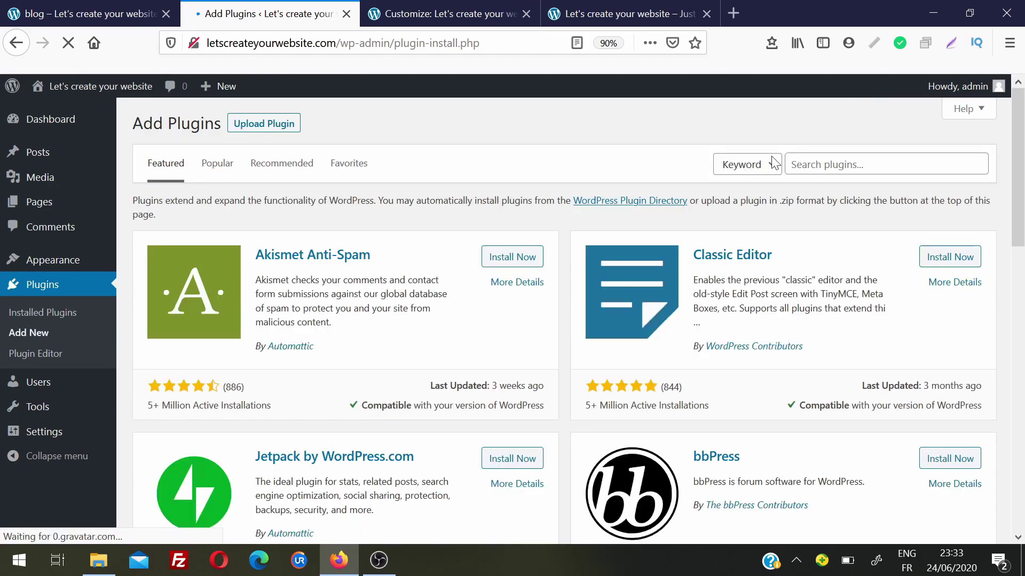
left_click(822, 165)
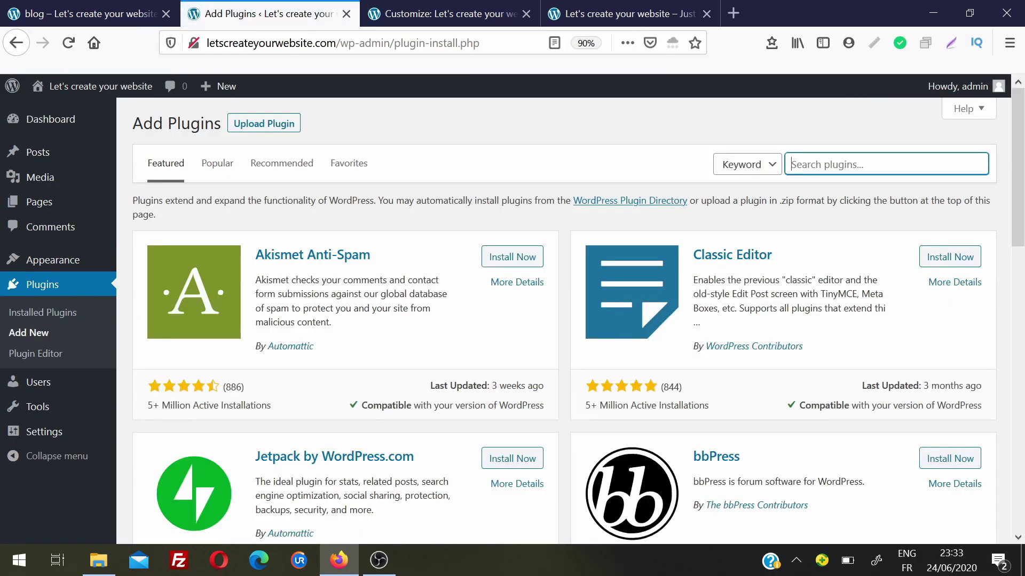
type("fire")
key("Down")
key("Return")
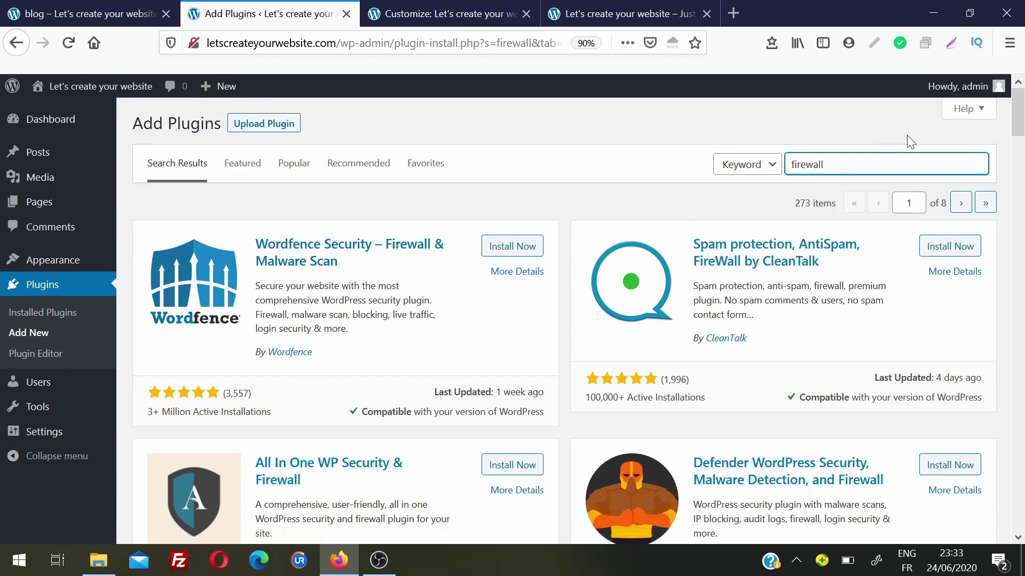
- Replace the plugin search keyword with woocommerce
double_click(807, 165)
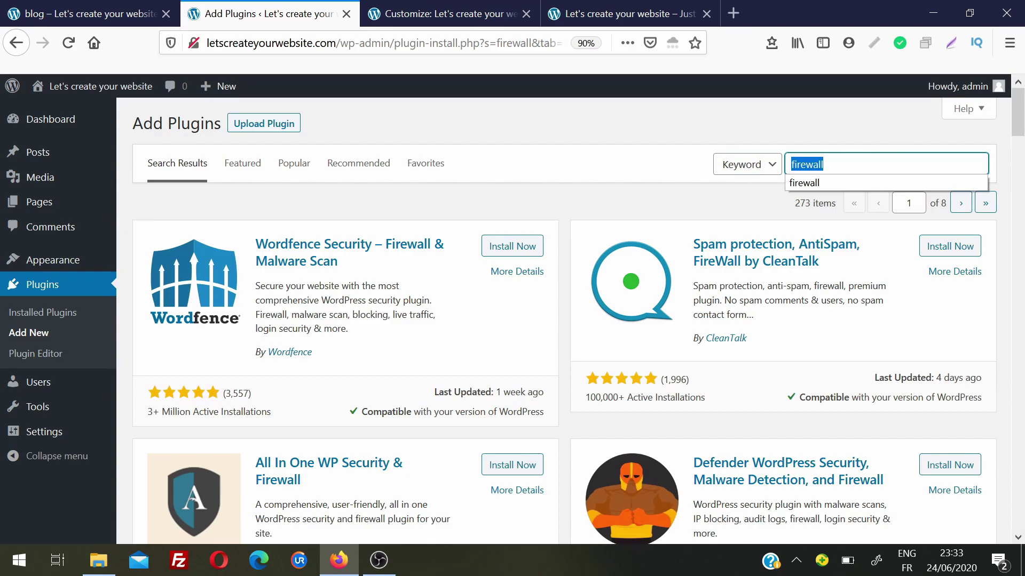
type("w")
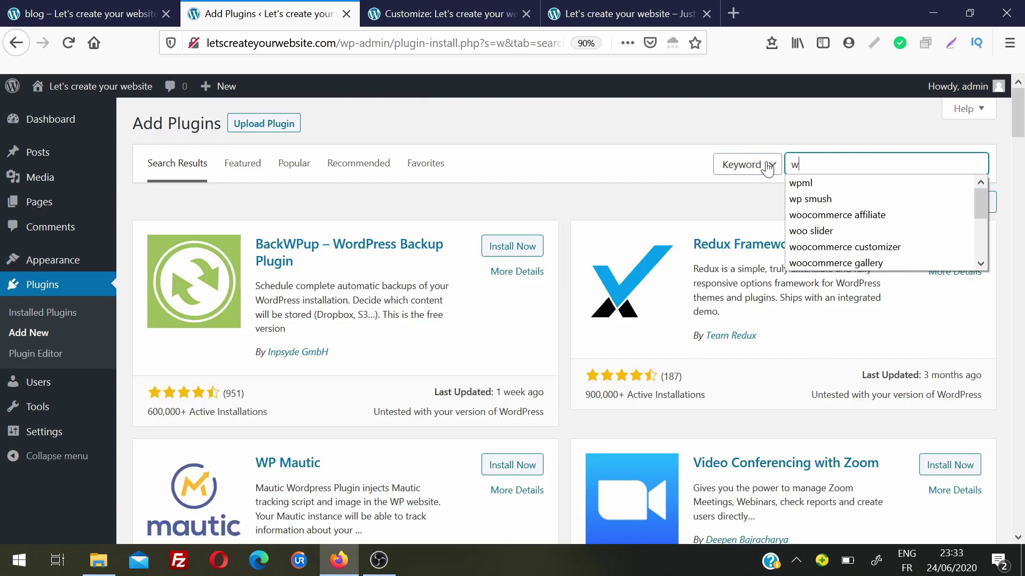
type("oocommerce")
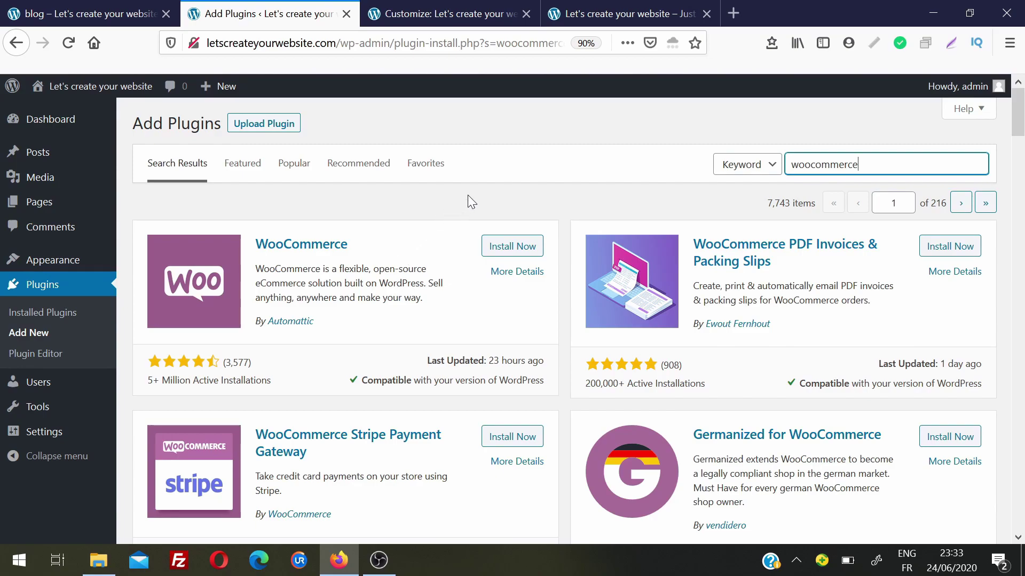
- View the Plugin Editor page and the list of all users
left_click(52, 355)
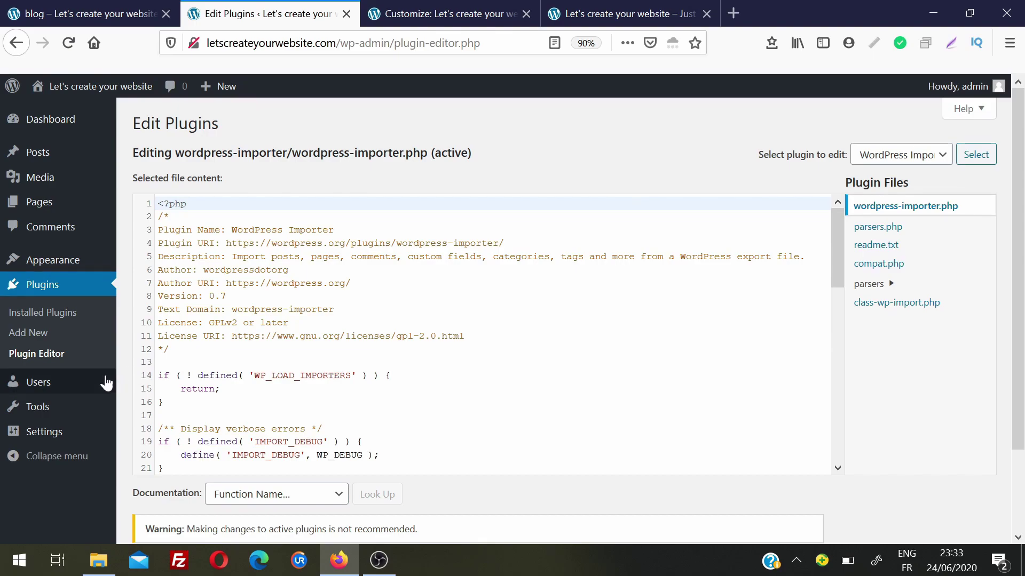
mouse_move(69, 393)
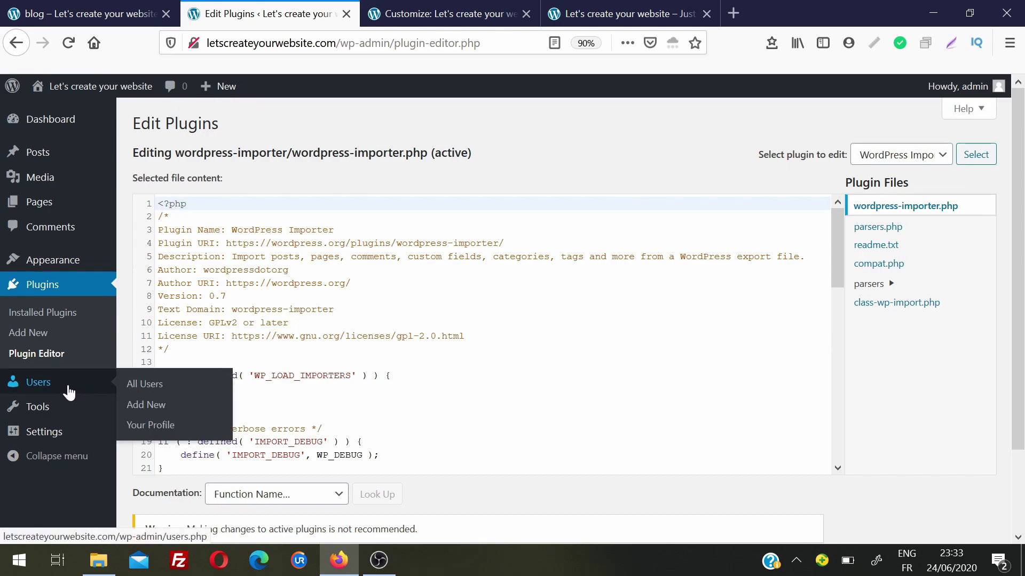
left_click(134, 391)
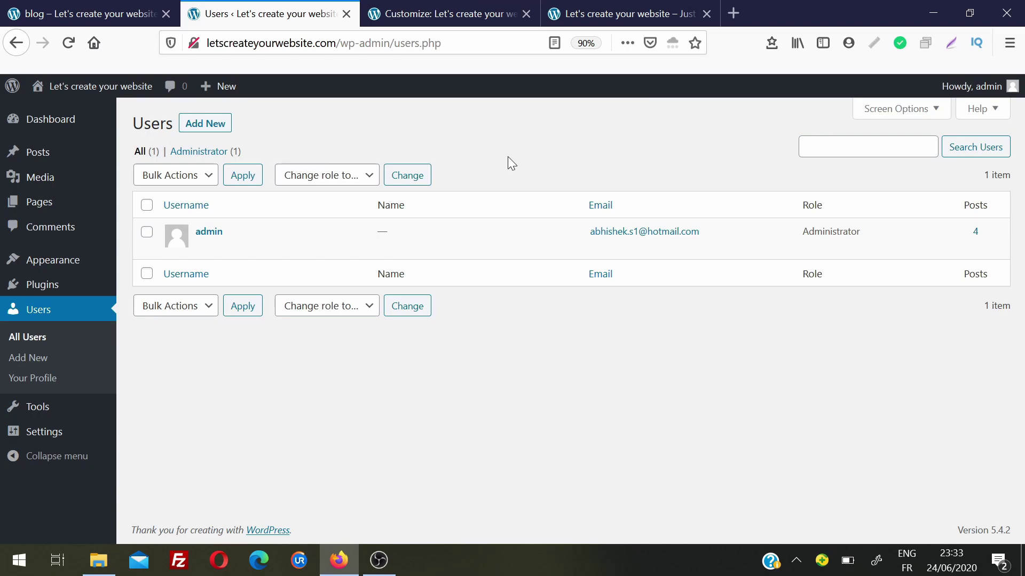
- Open the form for adding a new user and view the available roles without choosing another one
left_click(211, 124)
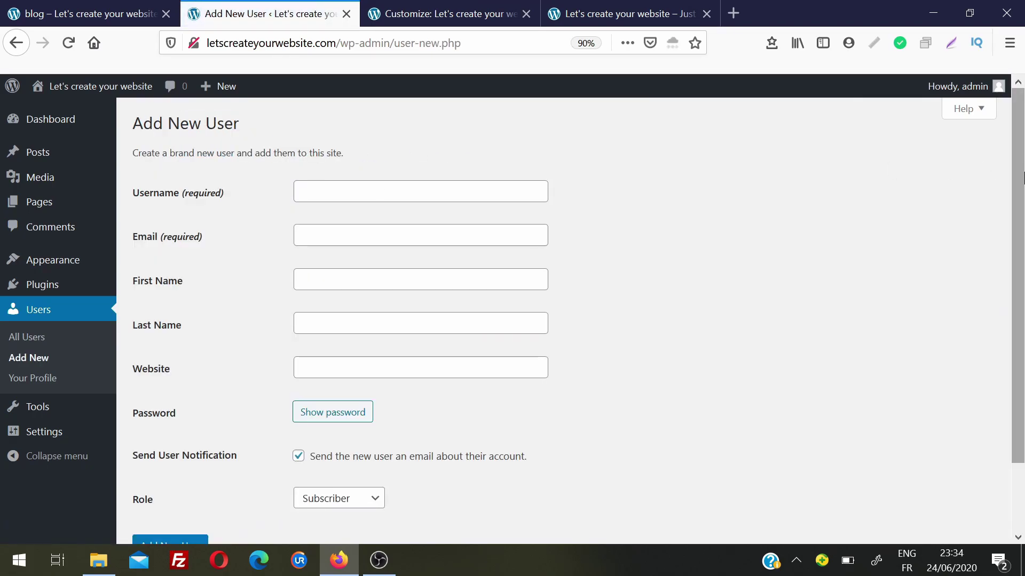
scroll(893, 260, "down", 2)
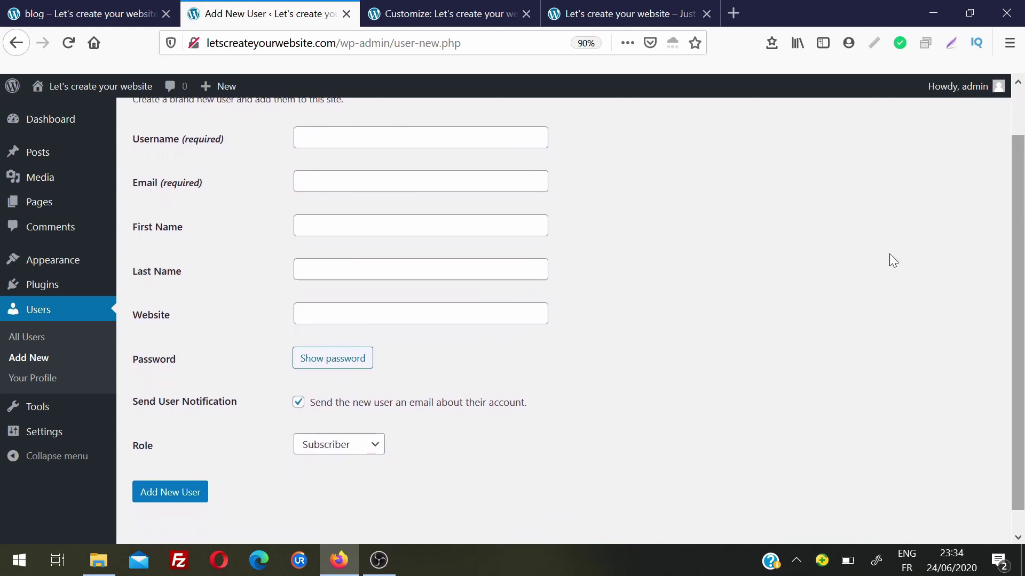
left_click(375, 447)
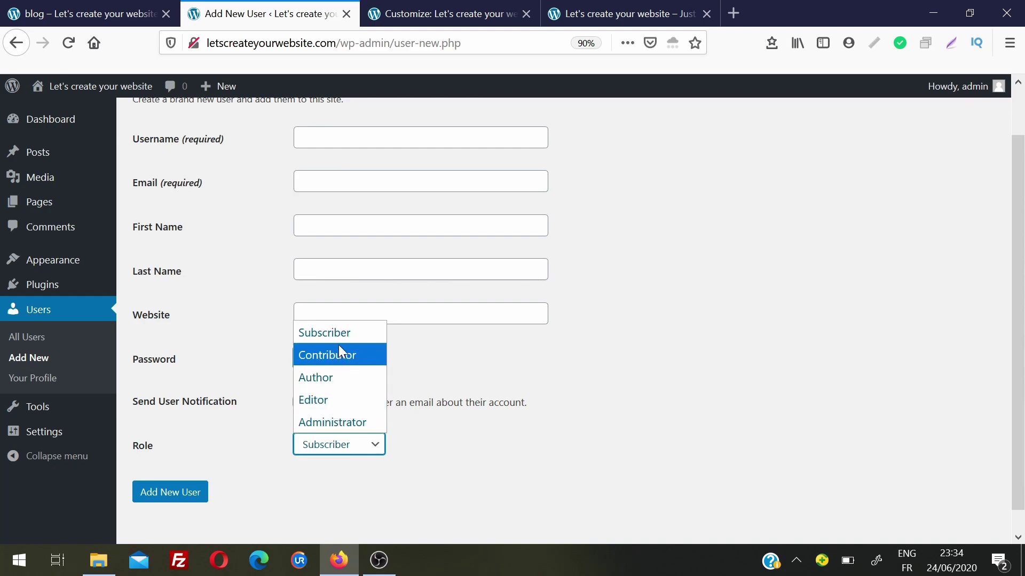
left_click(608, 336)
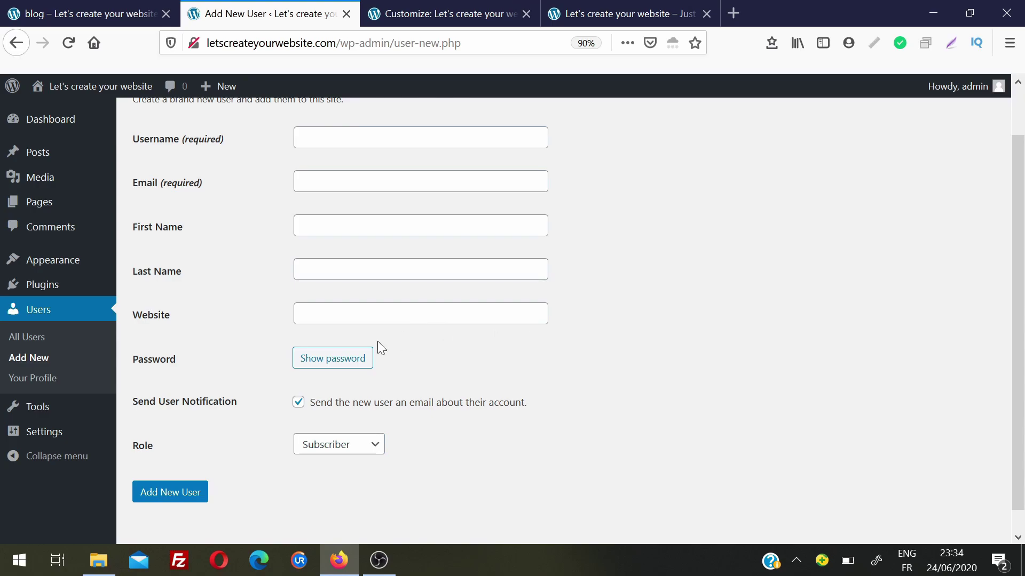
- Review the fields of the admin's own profile page and generate a new account password under Account Management
left_click(58, 378)
left_click(594, 244)
scroll(594, 245, "down", 6)
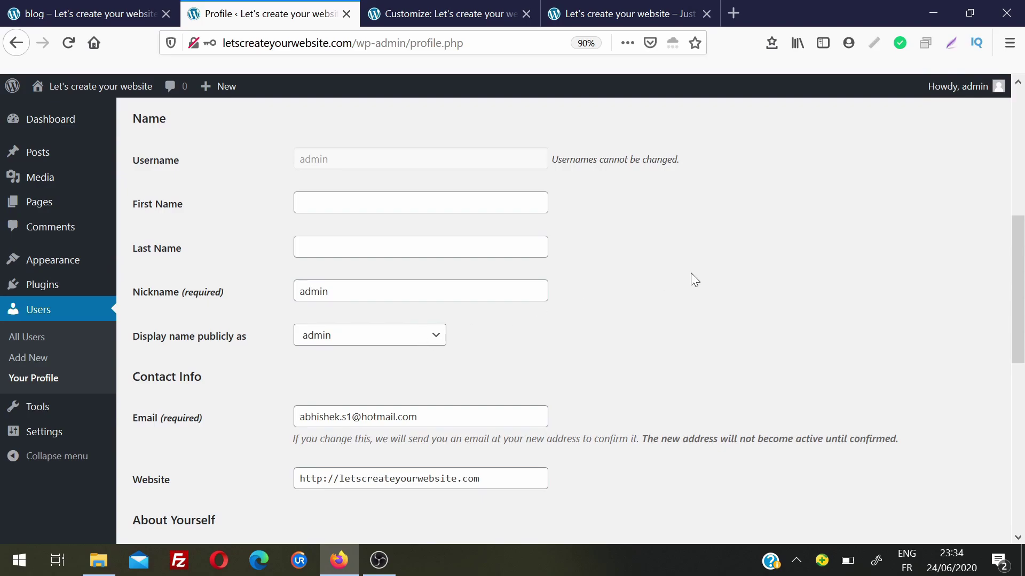
scroll(1023, 265, "down", 3)
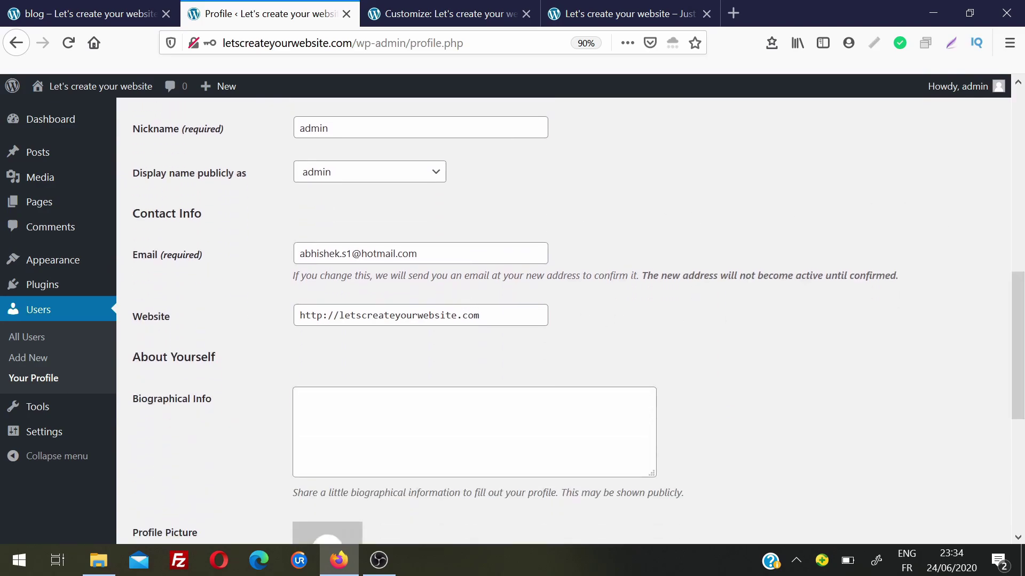
scroll(582, 477, "down", 4)
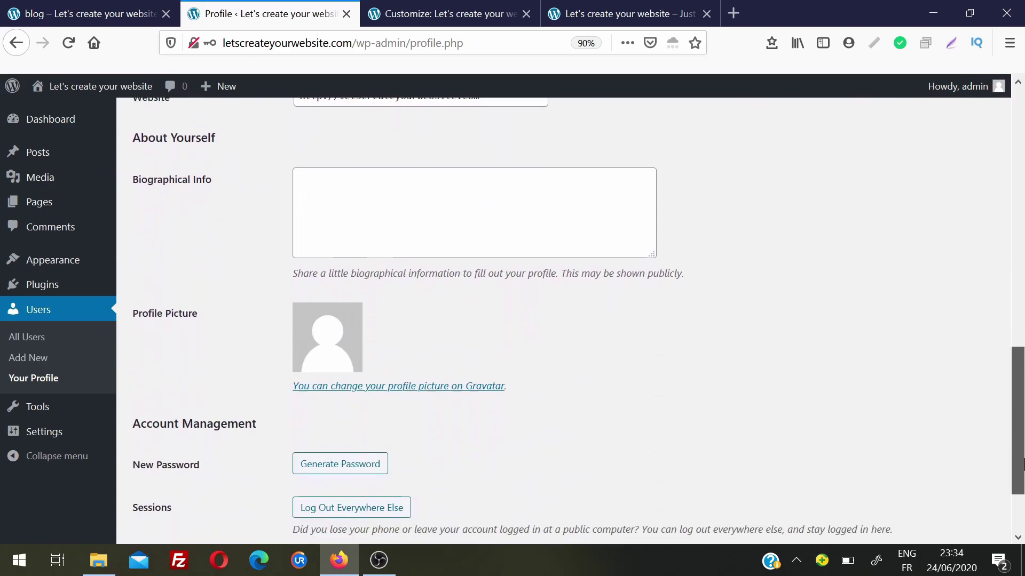
left_click(331, 446)
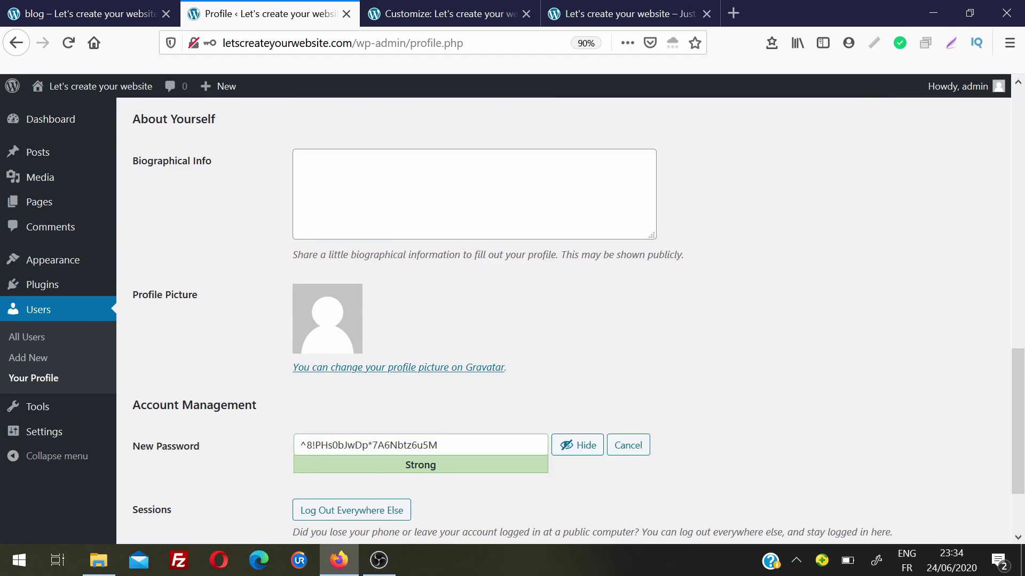
scroll(1023, 374, "down", 2)
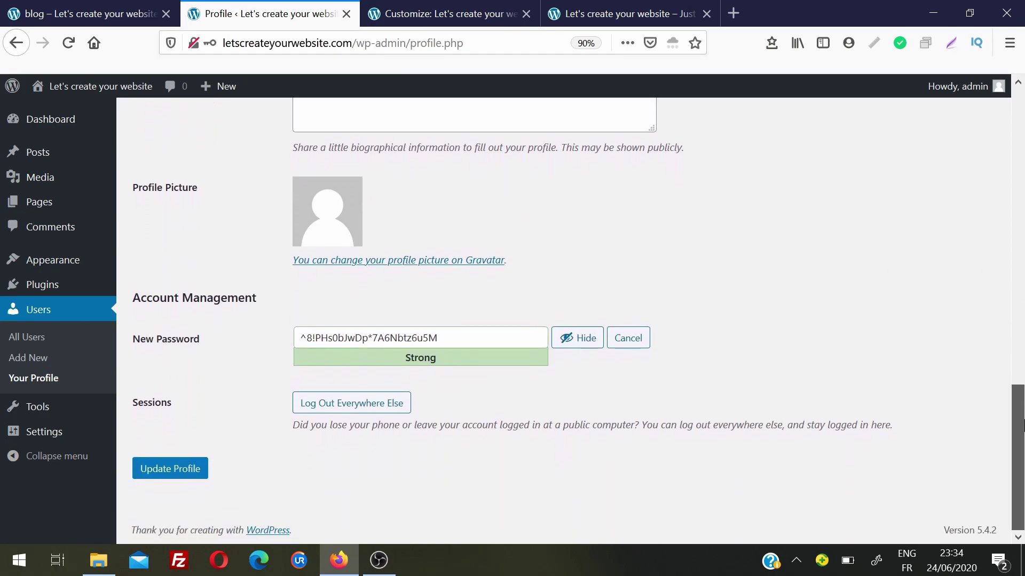
- Leave the profile page without saving and view the Available Tools, Import and Export pages
left_click(74, 408)
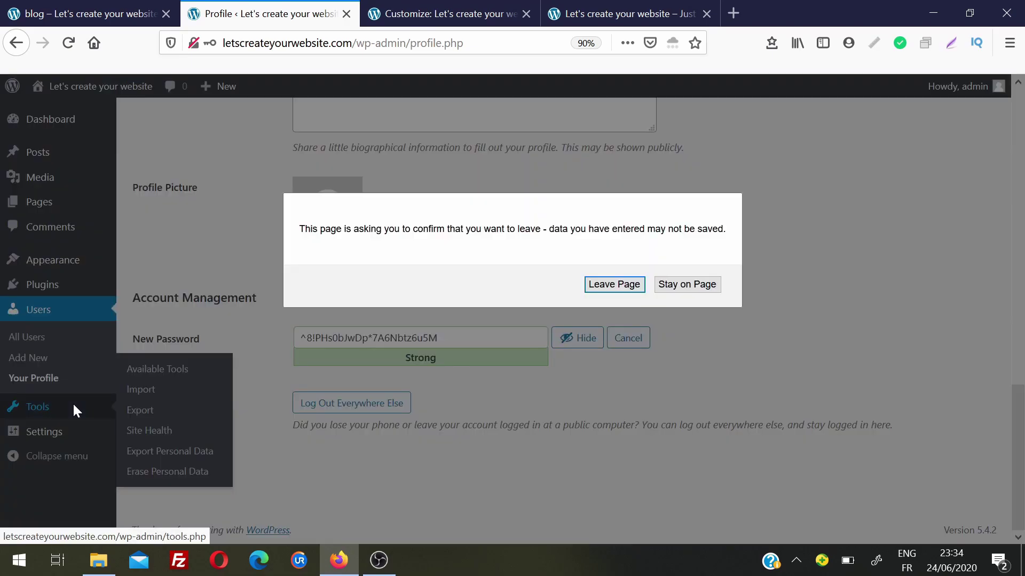
left_click(616, 284)
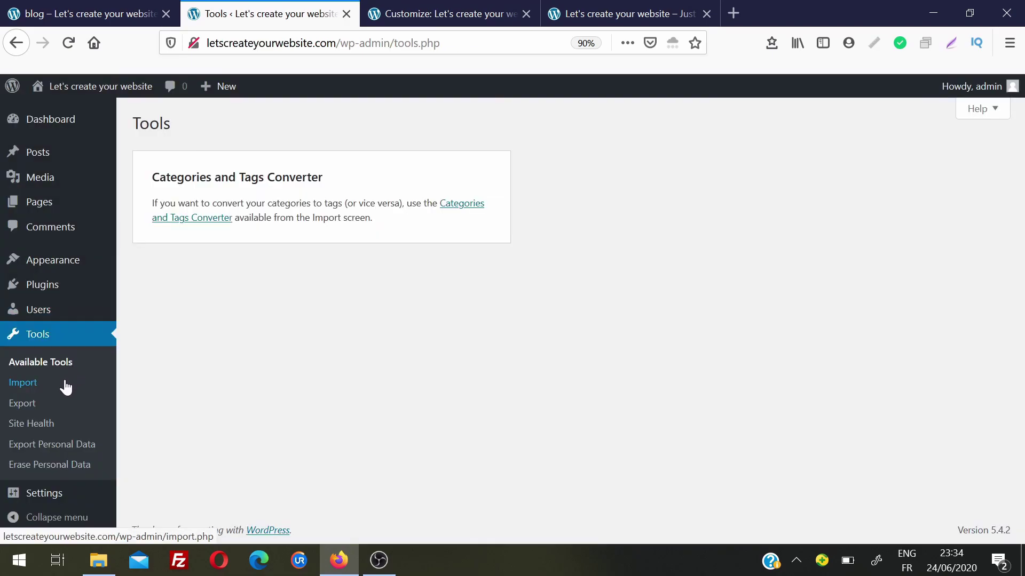
left_click(66, 388)
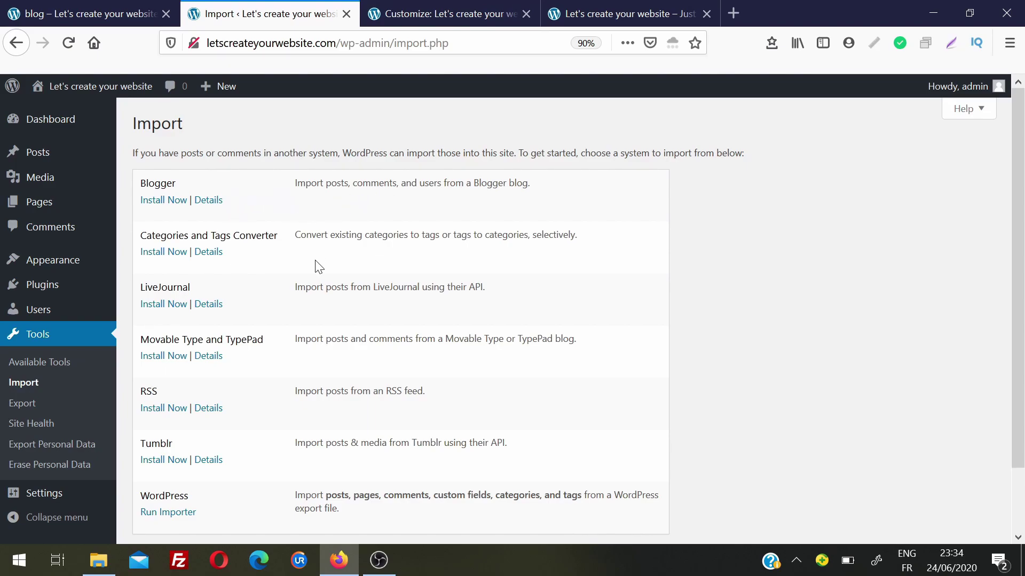
left_click(22, 404)
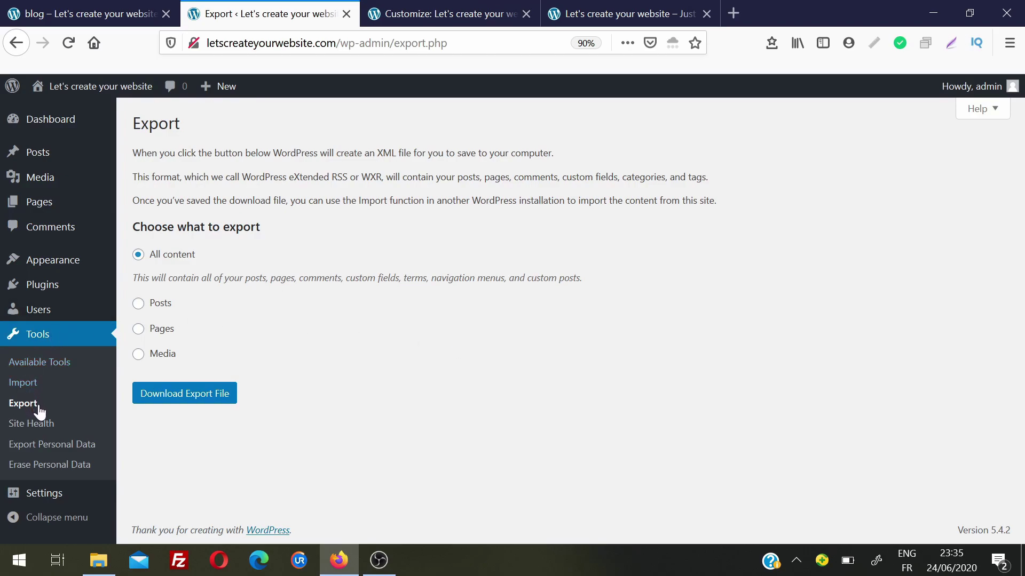
- View the Site Health status page and check the browser's connection security information for the site
left_click(43, 424)
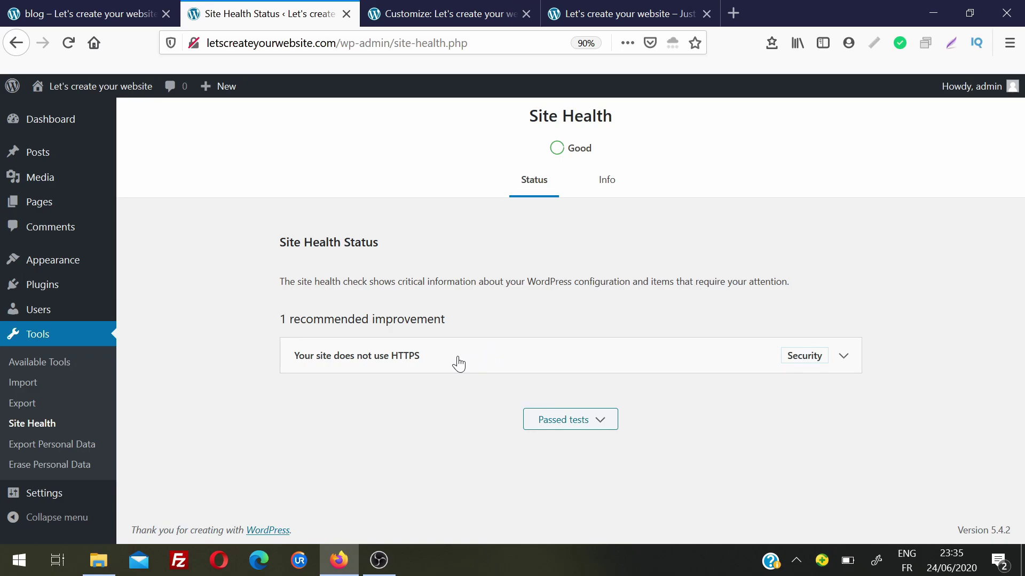
left_click(194, 43)
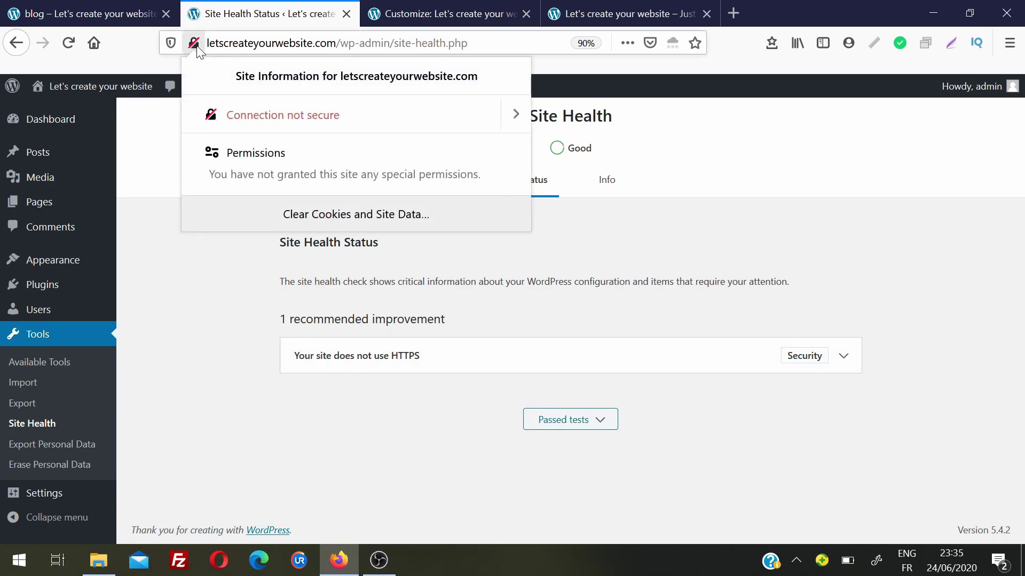
left_click(195, 46)
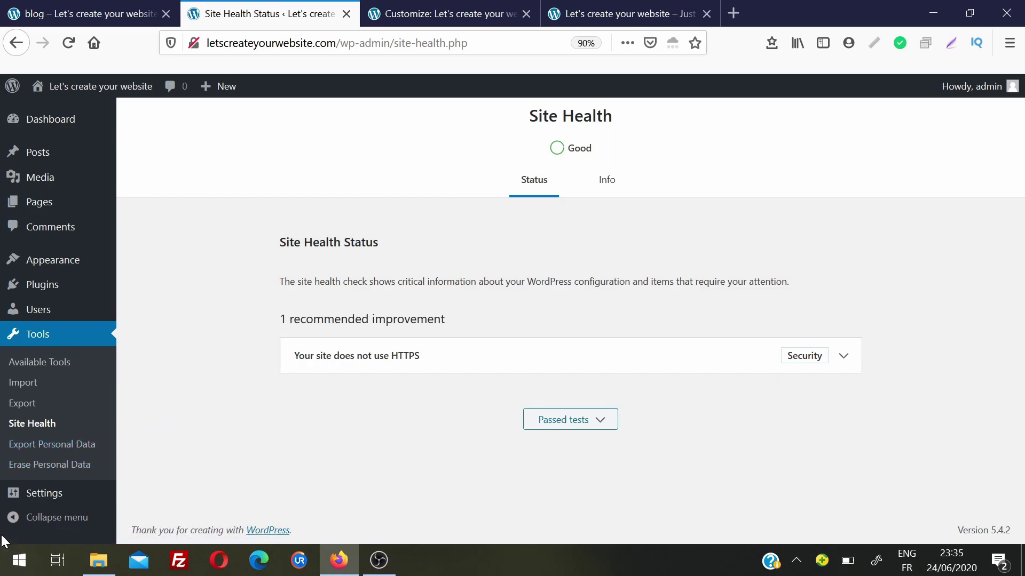
- Review the General Settings from site title and addresses through to the date and time formats
left_click(55, 495)
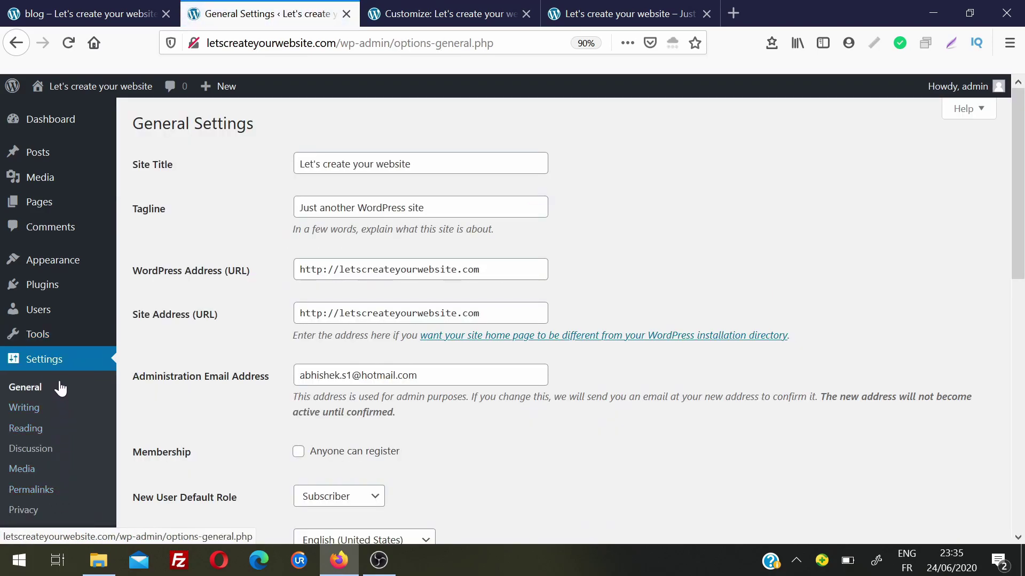
left_click(60, 387)
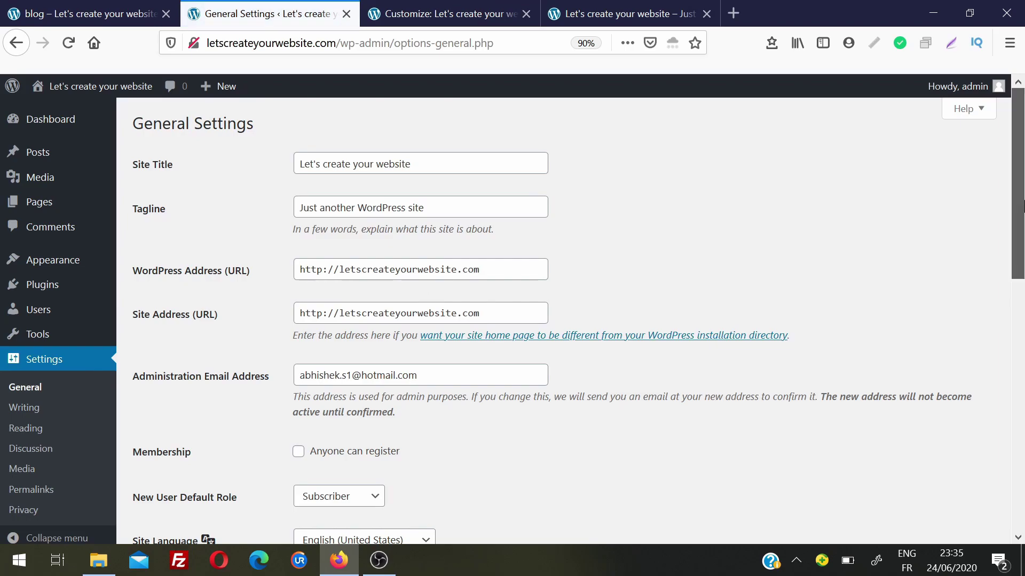
left_click_drag(1023, 207, 1024, 216)
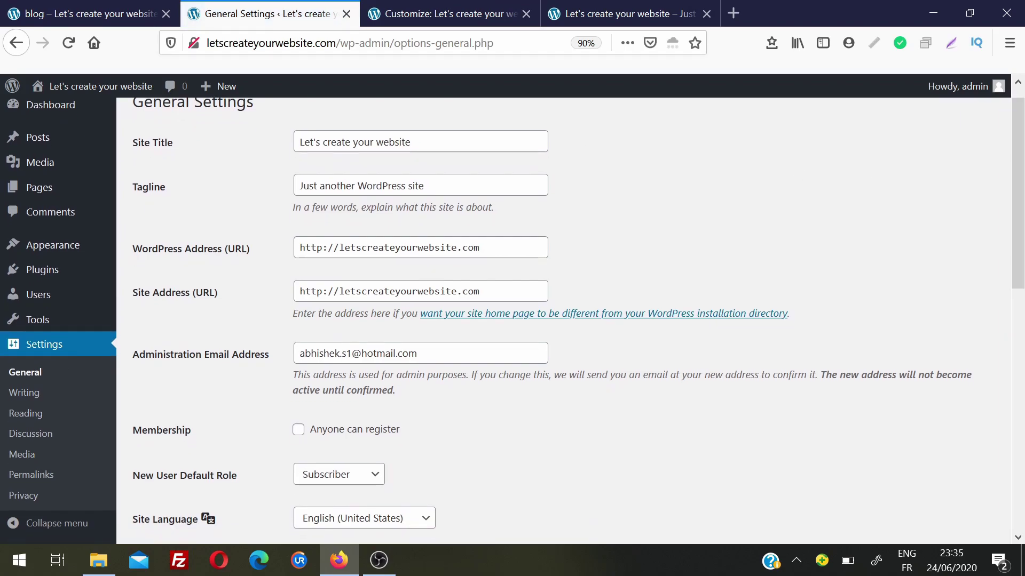
mouse_move(1023, 214)
left_mouse_down()
mouse_move(1023, 264)
mouse_move(1023, 227)
left_mouse_up()
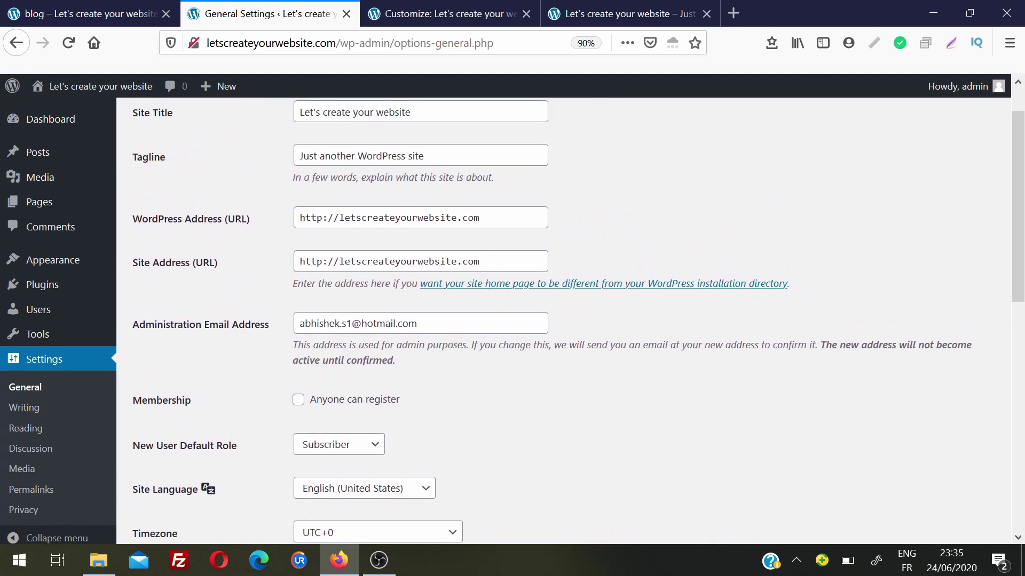
left_click_drag(1023, 278, 1023, 428)
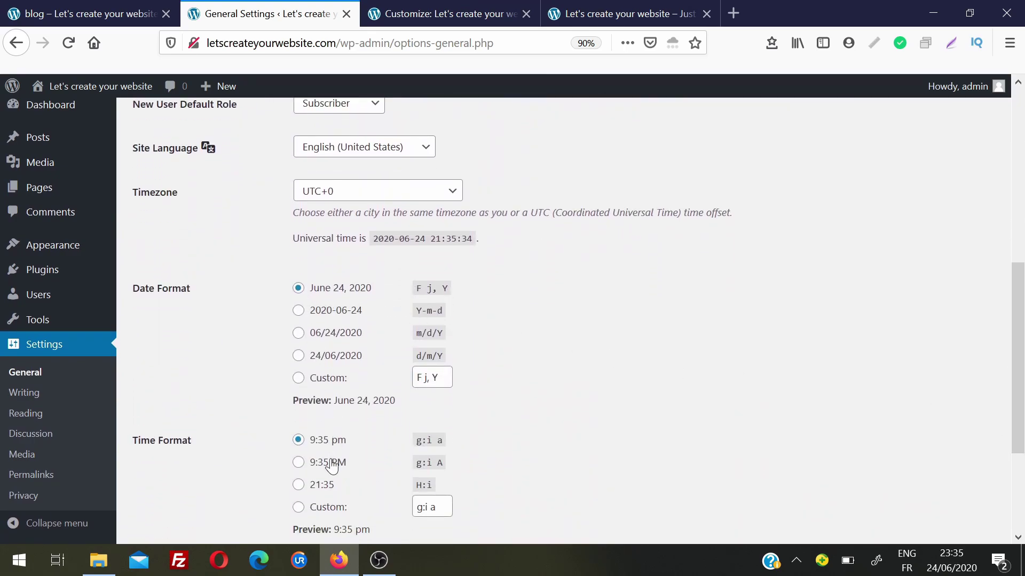
- Review the Writing Settings, including the available default post categories, post via email and update services
left_click(25, 393)
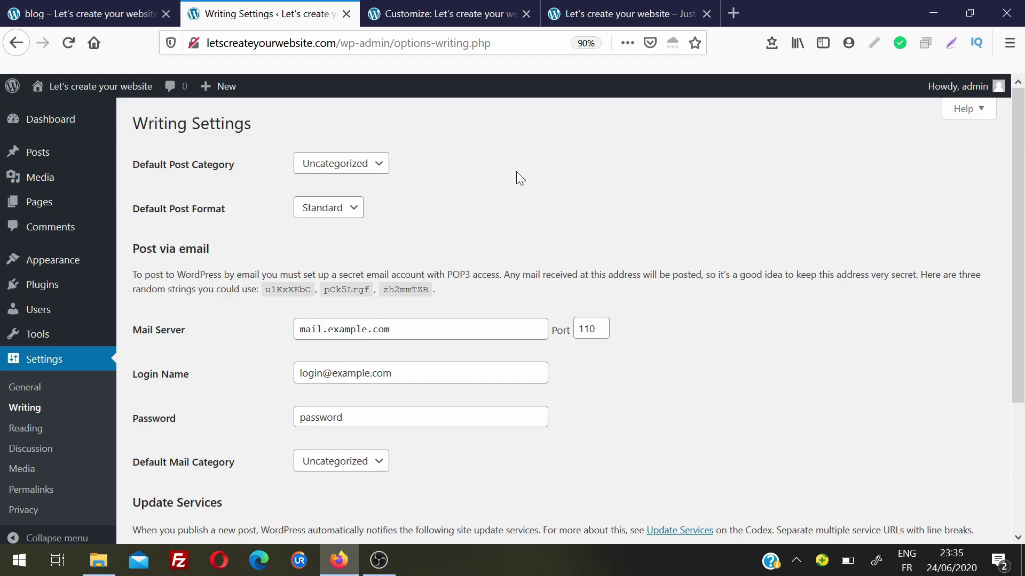
left_click(380, 167)
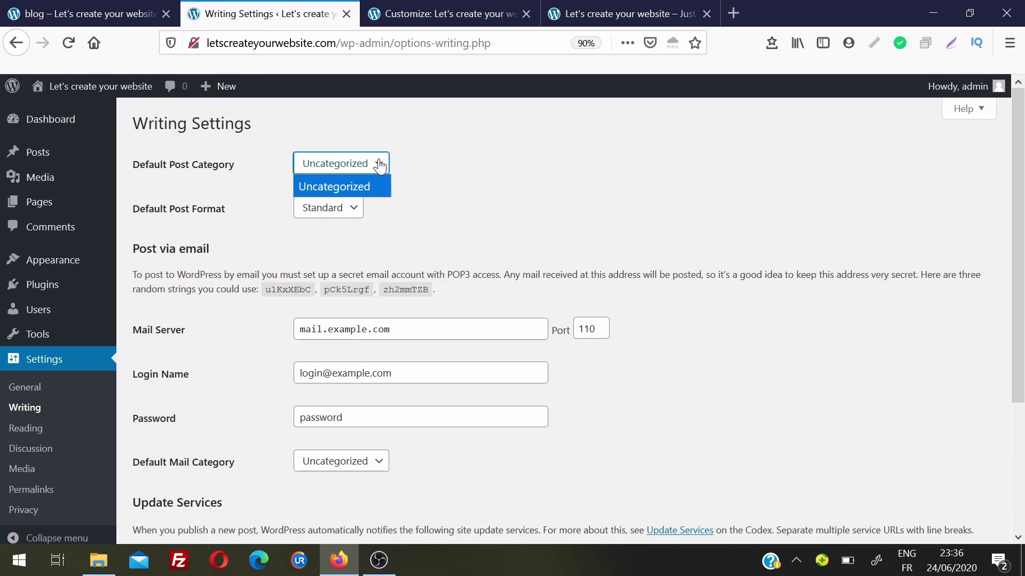
left_click(380, 166)
left_click(449, 172)
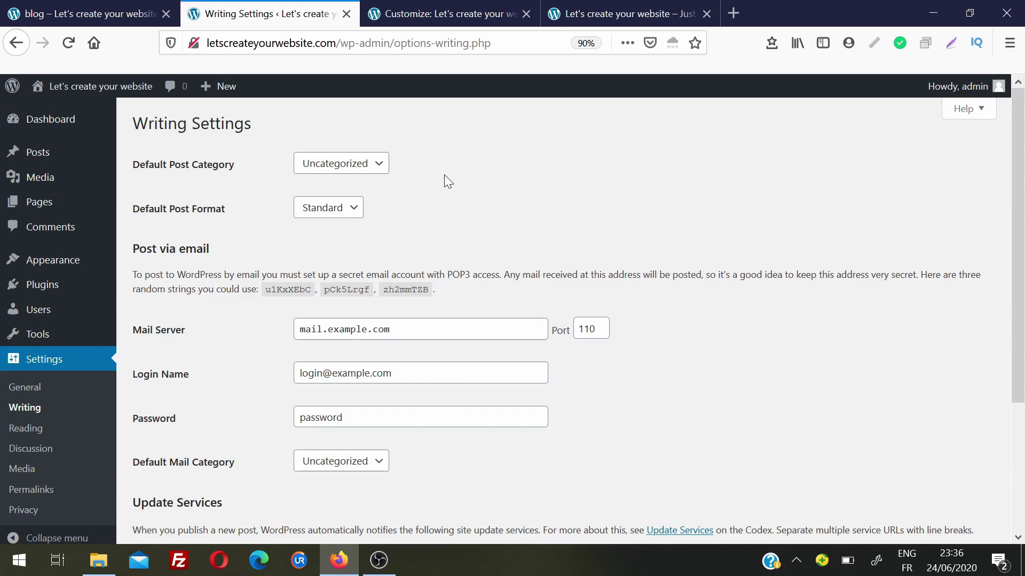
scroll(1024, 157, "down", 3)
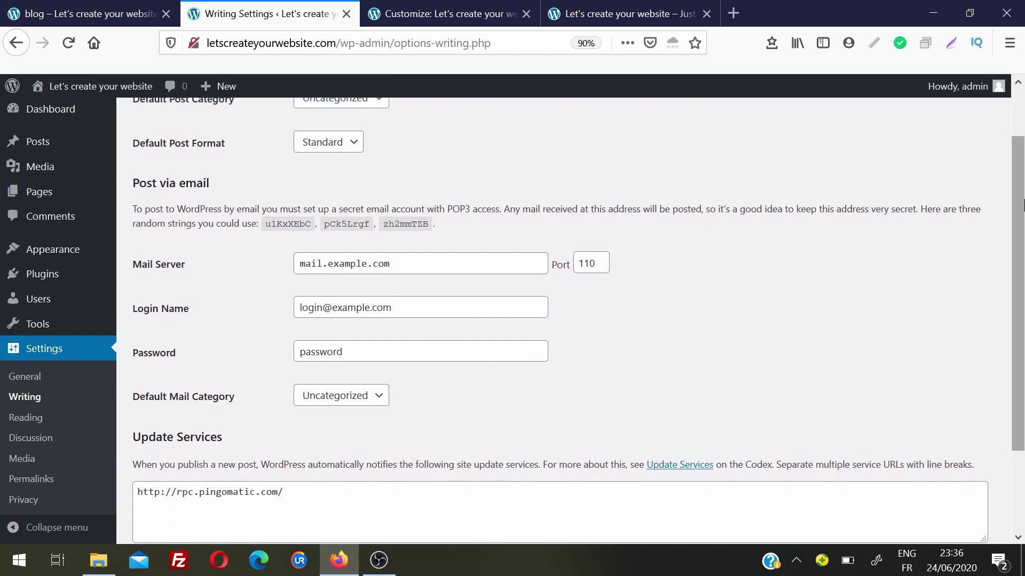
- In the Reading Settings, try having the homepage display the latest posts and switch back to a static page
left_click(50, 426)
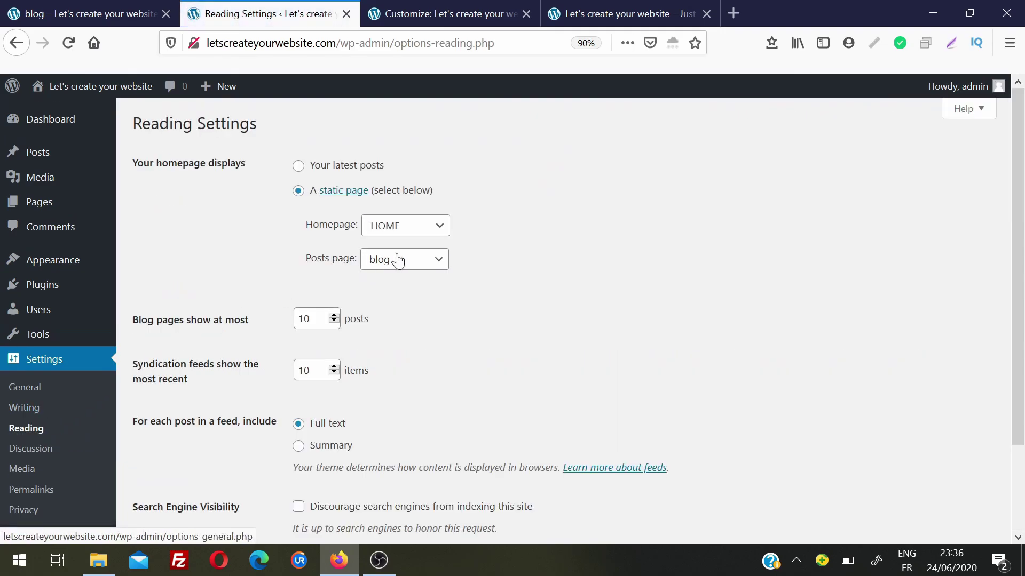
left_click(299, 168)
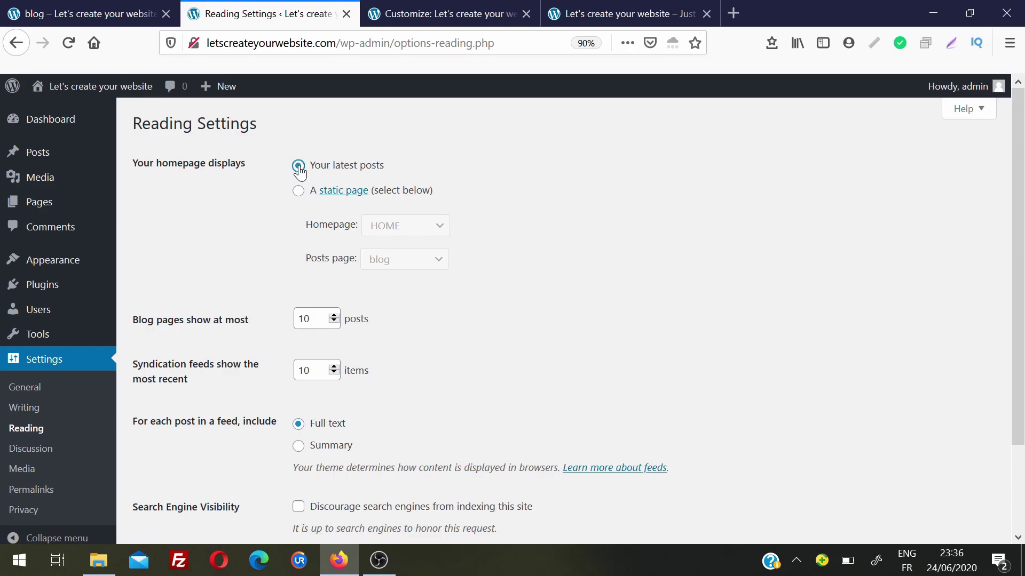
left_click(297, 193)
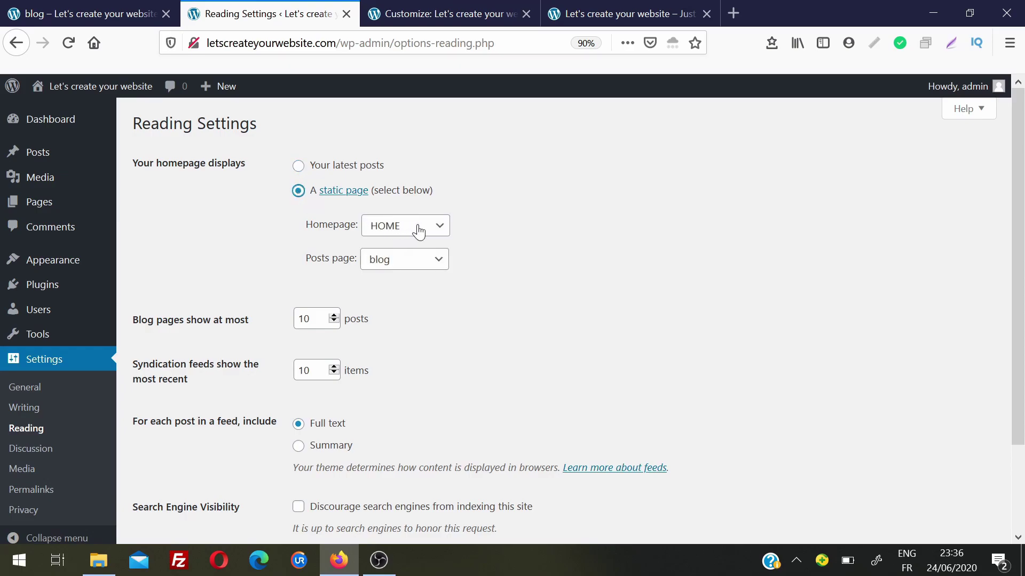
- View the site's HOME page in its own browser tab and return to the Reading Settings
left_click(73, 6)
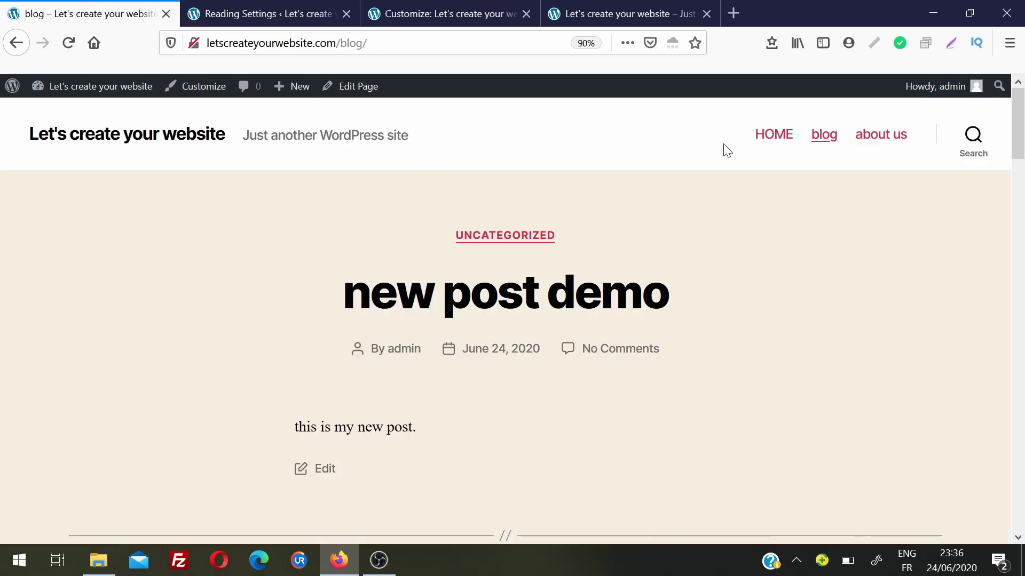
left_click(764, 142)
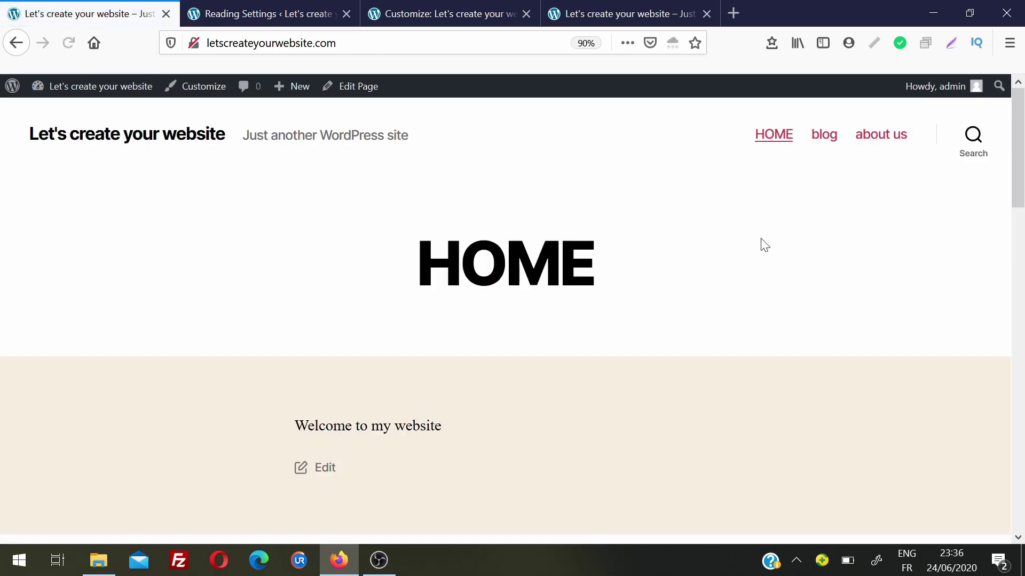
left_click(293, 7)
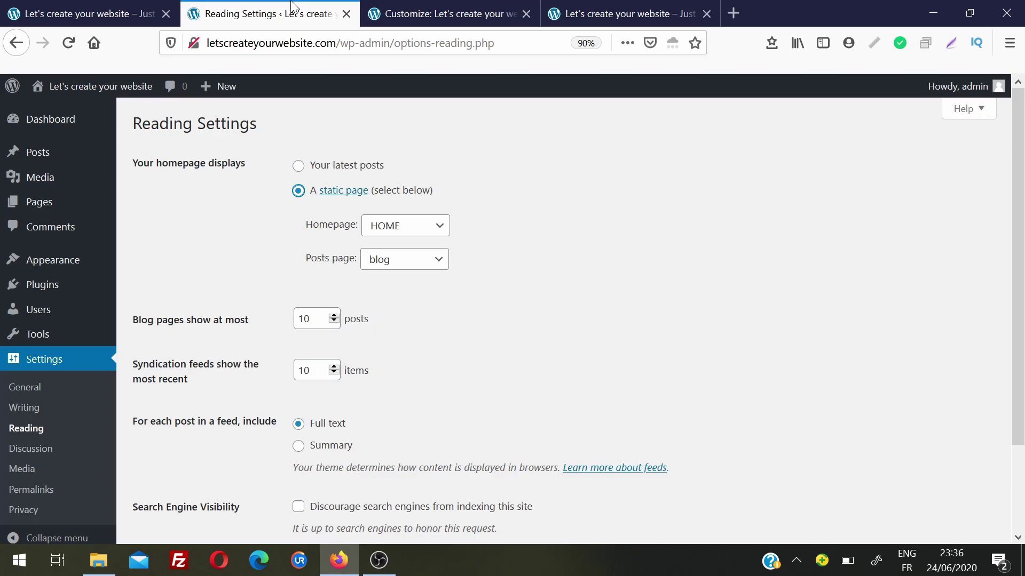
- Set the static homepage to the about us page and save the Reading Settings
left_click(440, 229)
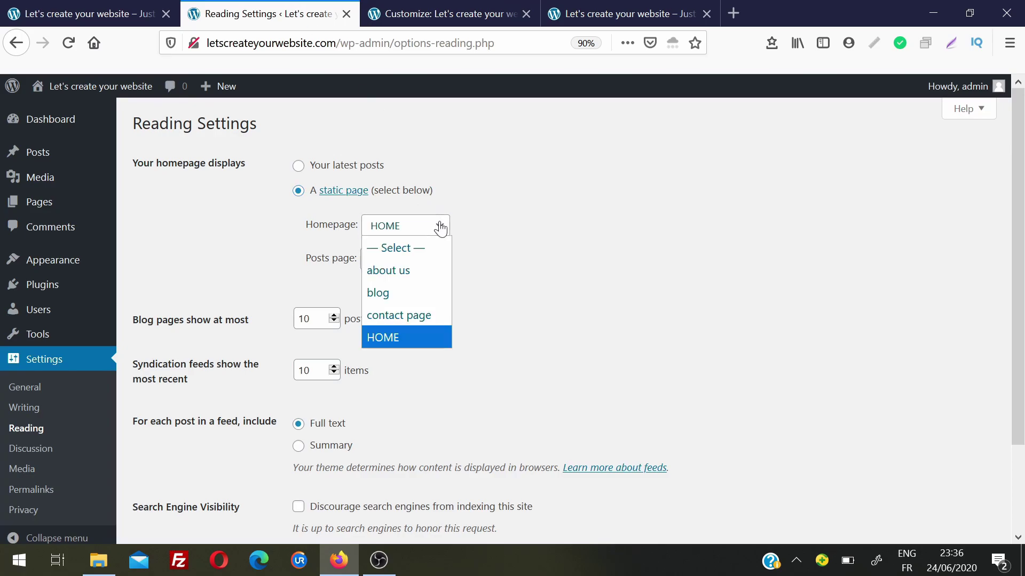
left_click(421, 270)
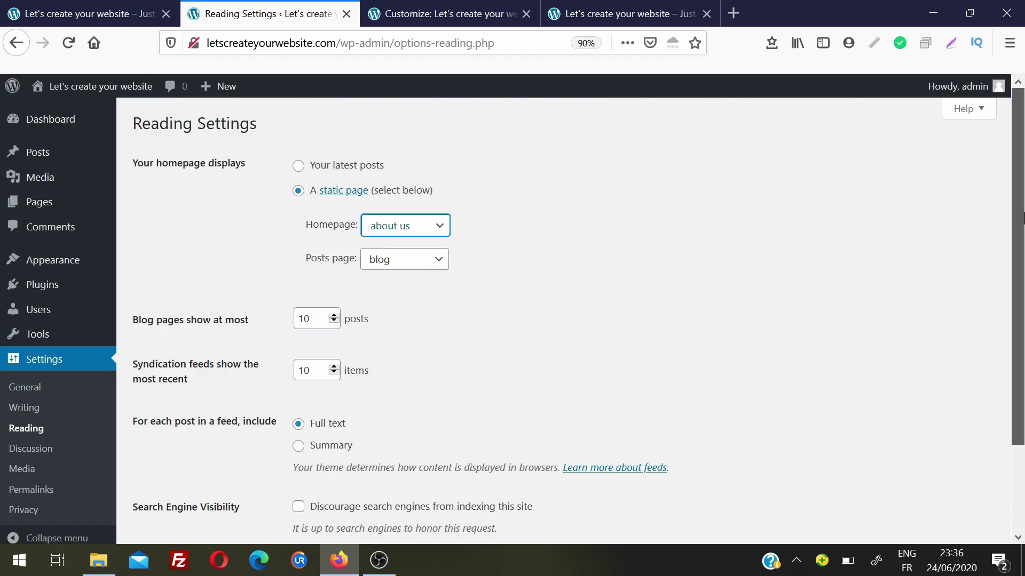
scroll(953, 379, "down", 3)
left_click(158, 473)
- Reload the live site's front page to check the new homepage and return to the Reading Settings
left_click(115, 16)
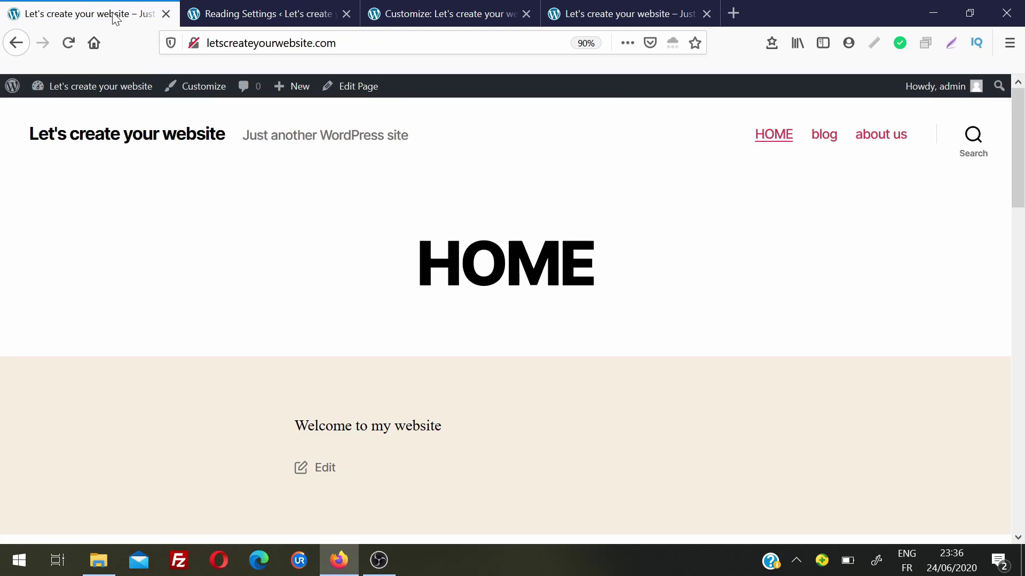
left_click(137, 142)
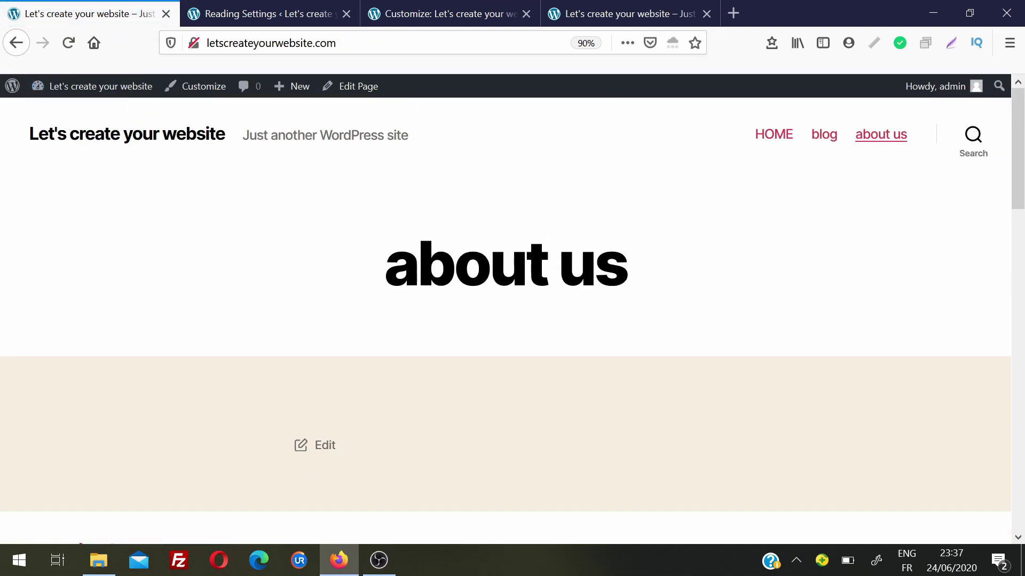
left_click(282, 9)
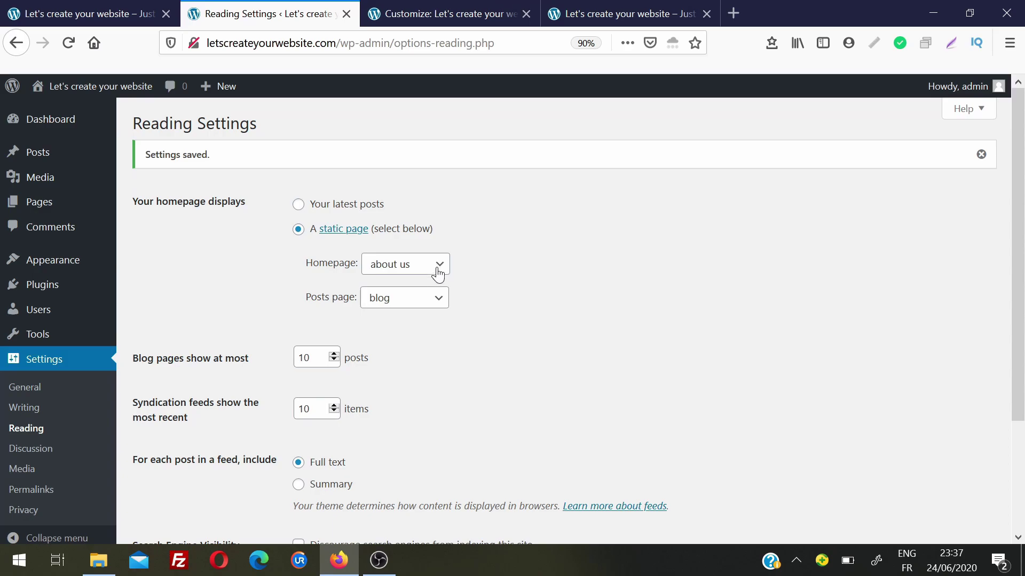
- Review the Posts page choices and try the option to discourage search engines from indexing the site, without saving
left_click(441, 305)
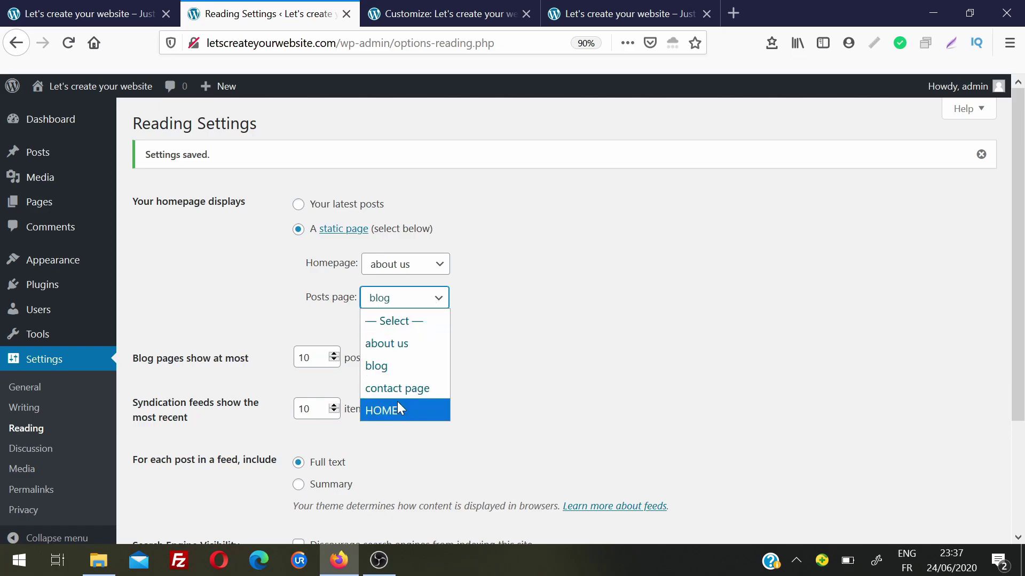
left_click(613, 323)
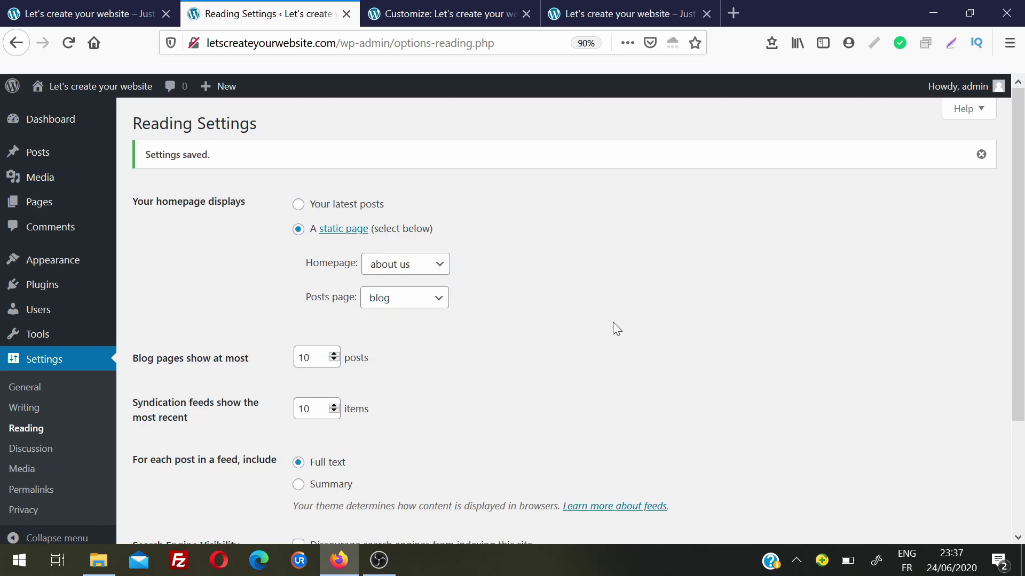
scroll(1022, 248, "down", 1)
left_click_drag(1023, 248, 1023, 327)
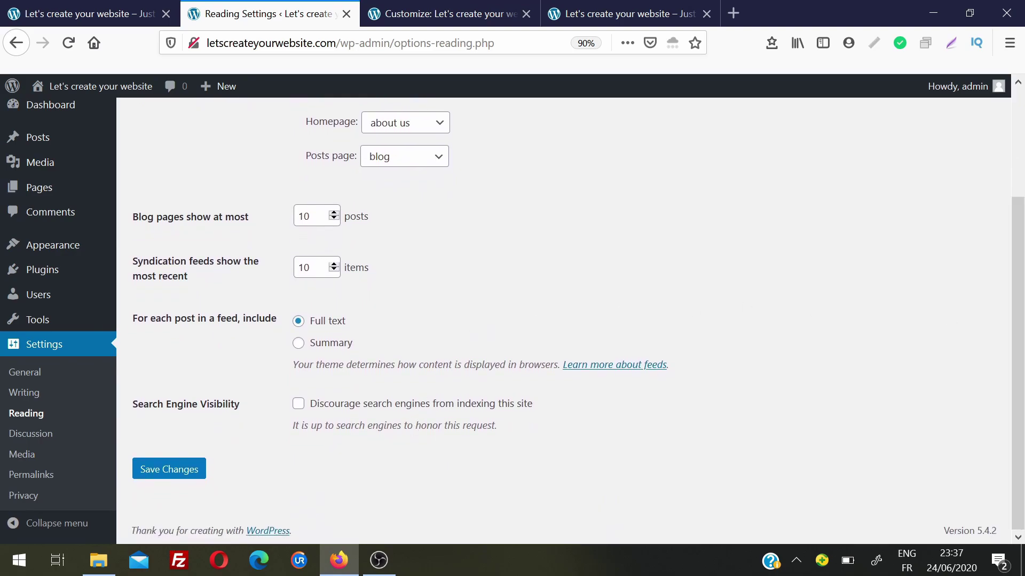
left_click_drag(1023, 420, 1024, 420)
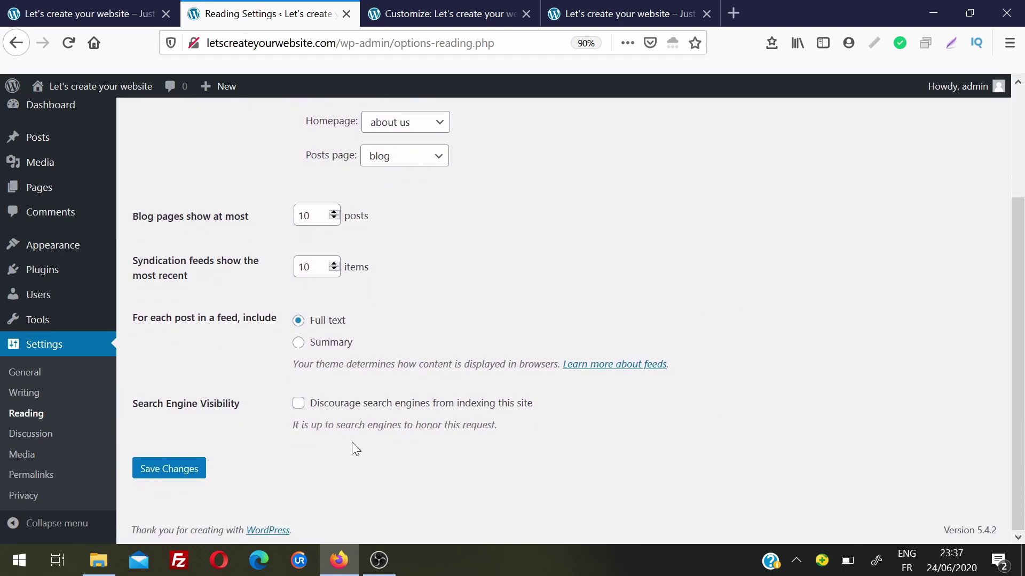
left_click(298, 407)
- Review the Discussion Settings down to the default avatar choices, and the Media Settings for image sizes and uploads
left_click(47, 435)
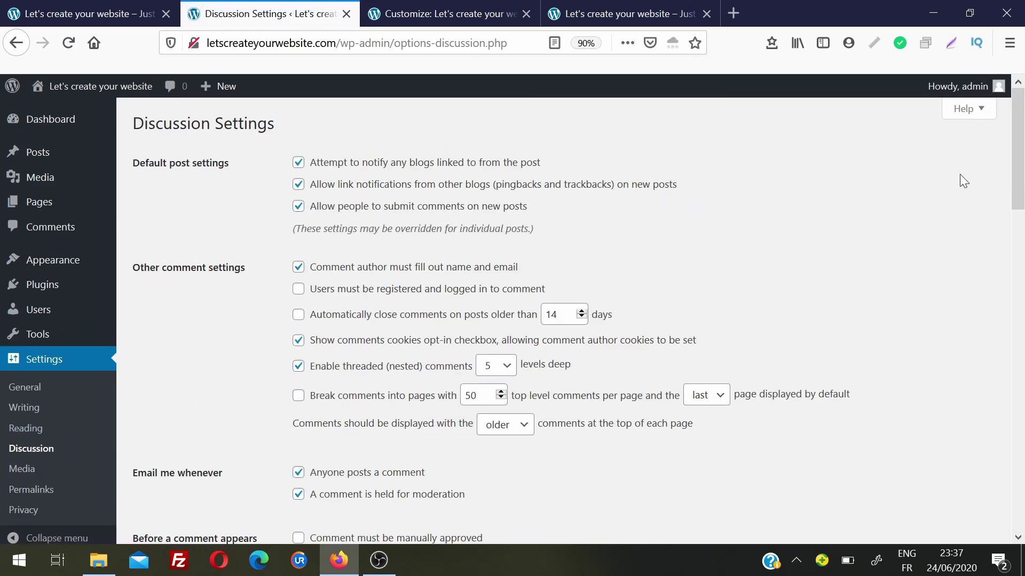
left_click_drag(1023, 171, 992, 485)
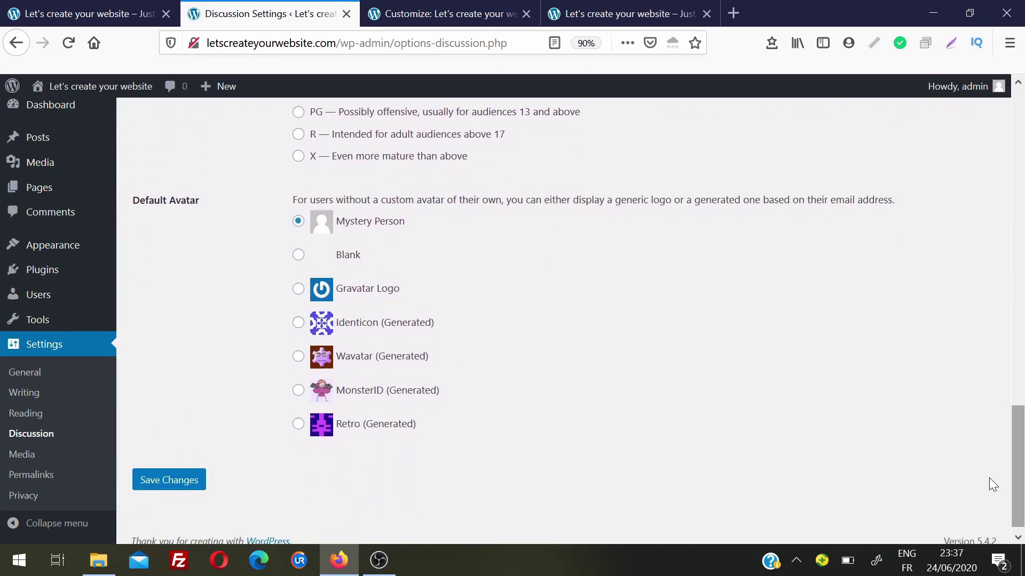
left_click(36, 456)
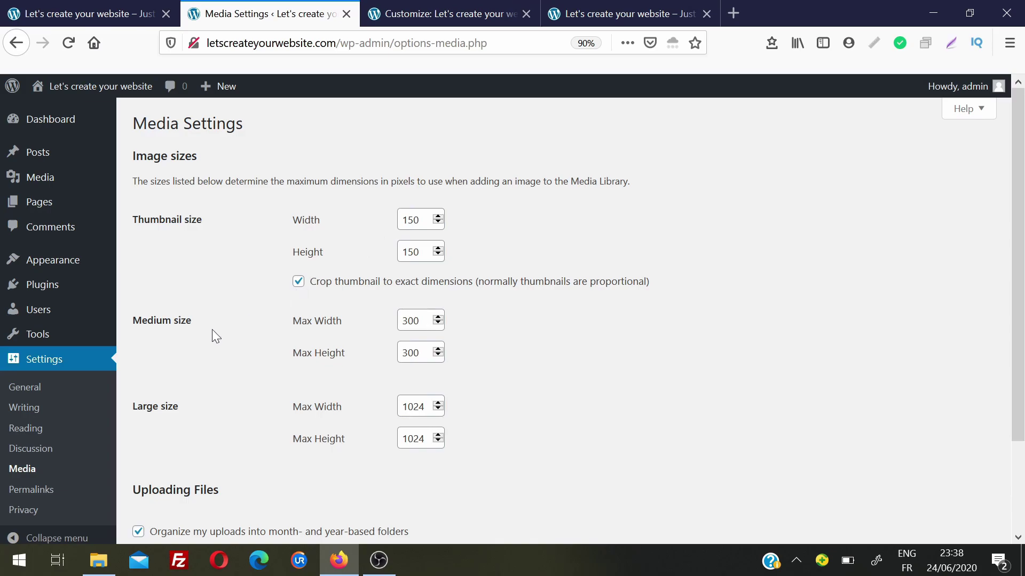
scroll(1022, 353, "down", 2)
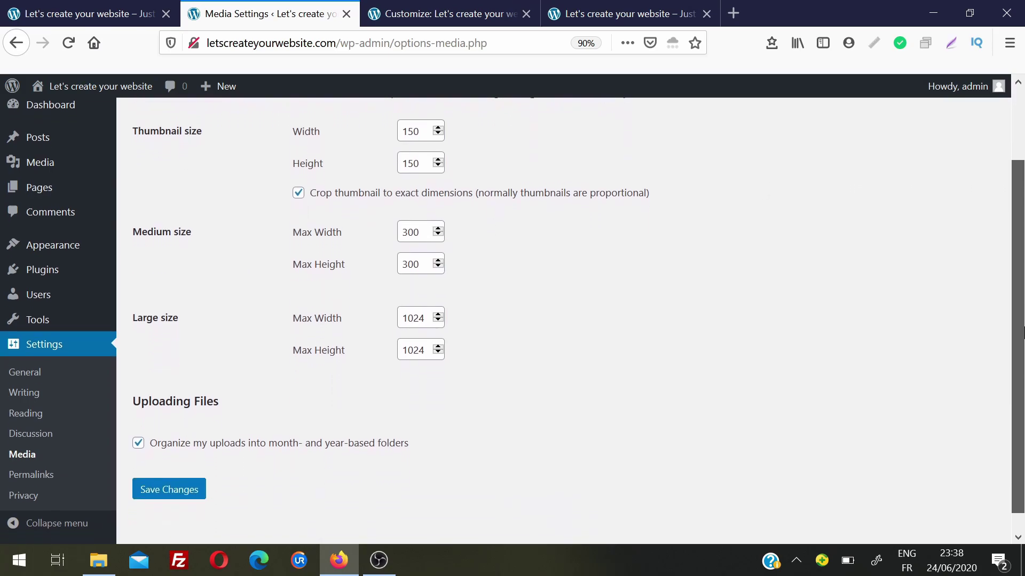
- Review the Permalink Settings, comparing the Plain and Post name URL structures, down to the optional category and tag bases
left_click(30, 473)
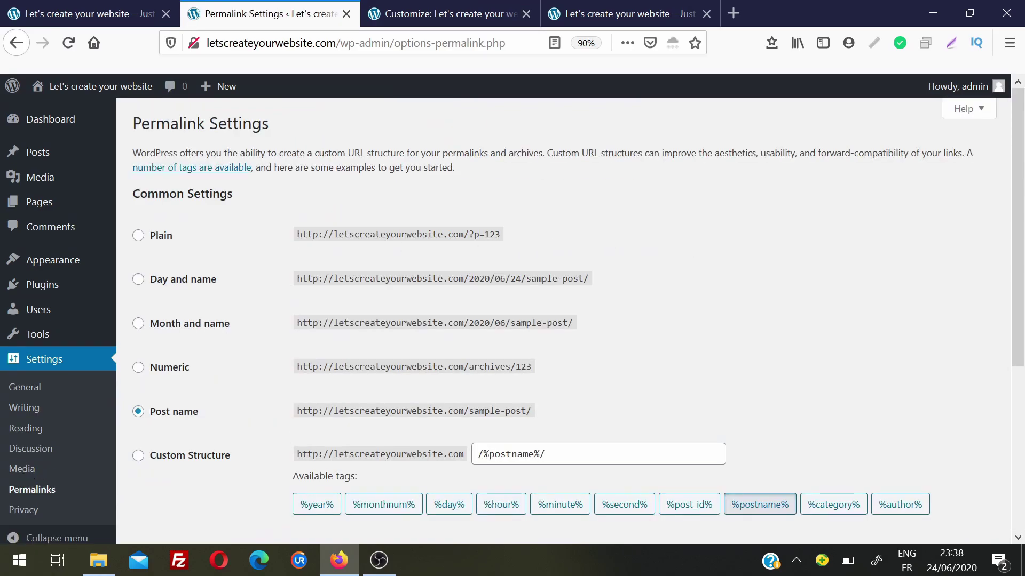
left_click_drag(296, 236, 502, 235)
left_click(298, 412)
left_click_drag(297, 411, 531, 412)
left_click(535, 405)
double_click(325, 235)
double_click(471, 235)
double_click(482, 234)
scroll(1023, 310, "down", 3)
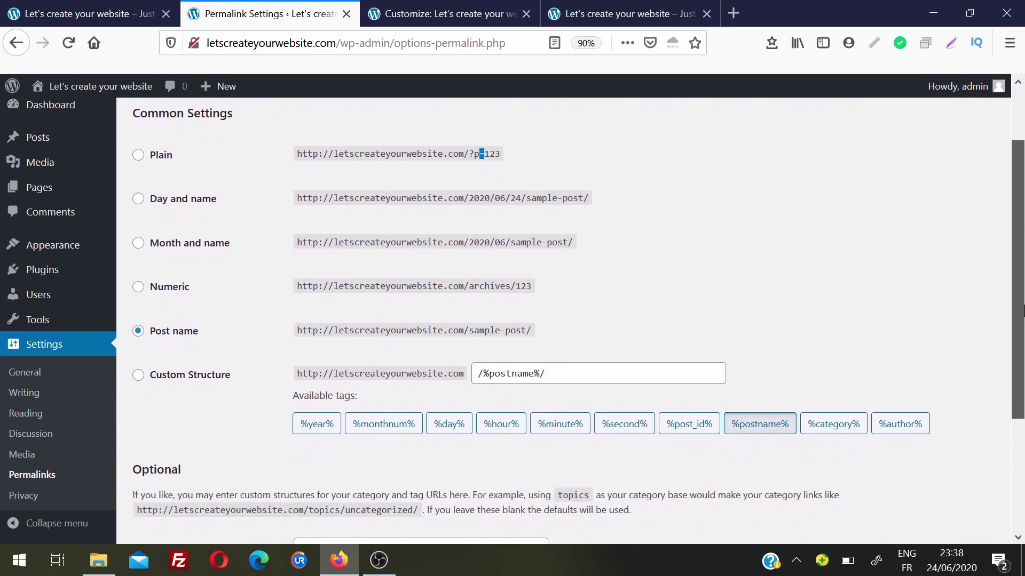
- Review the Privacy Settings and the pages offered as Privacy Policy page without choosing one, and check the admin account options
left_click(50, 504)
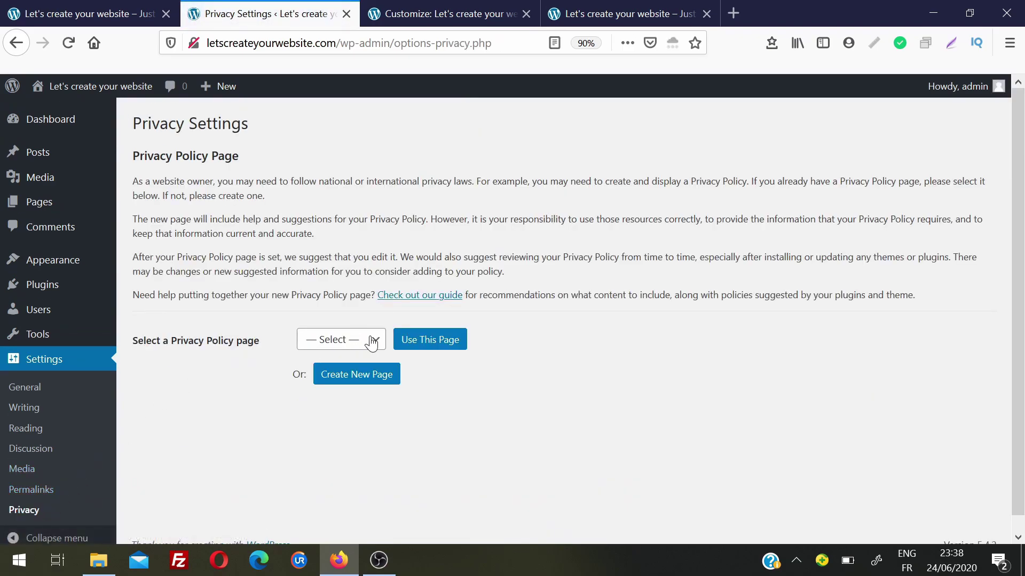
left_click(372, 341)
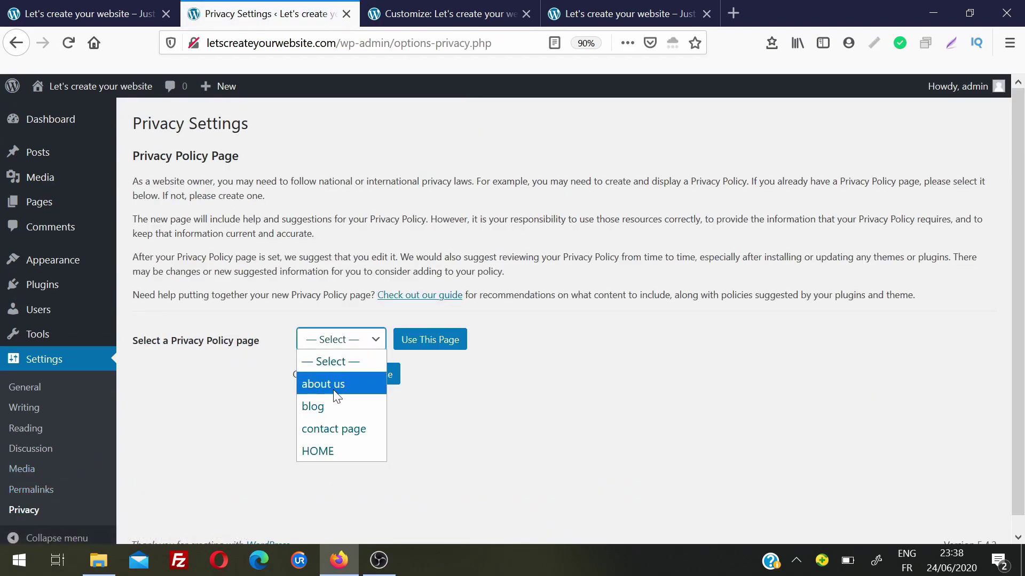
left_click(553, 410)
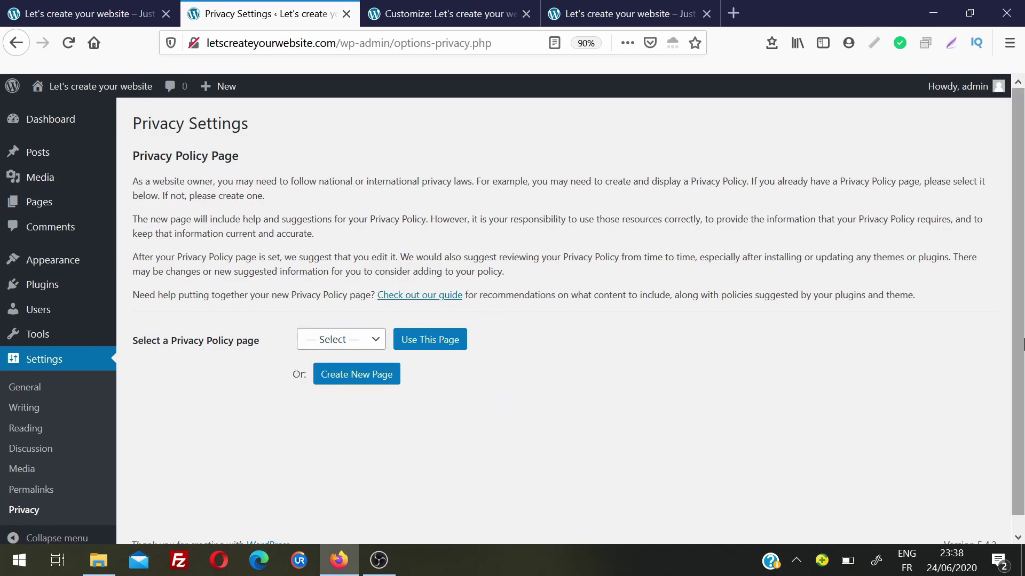
scroll(1021, 249, "down", 1)
scroll(1022, 250, "up", 1)
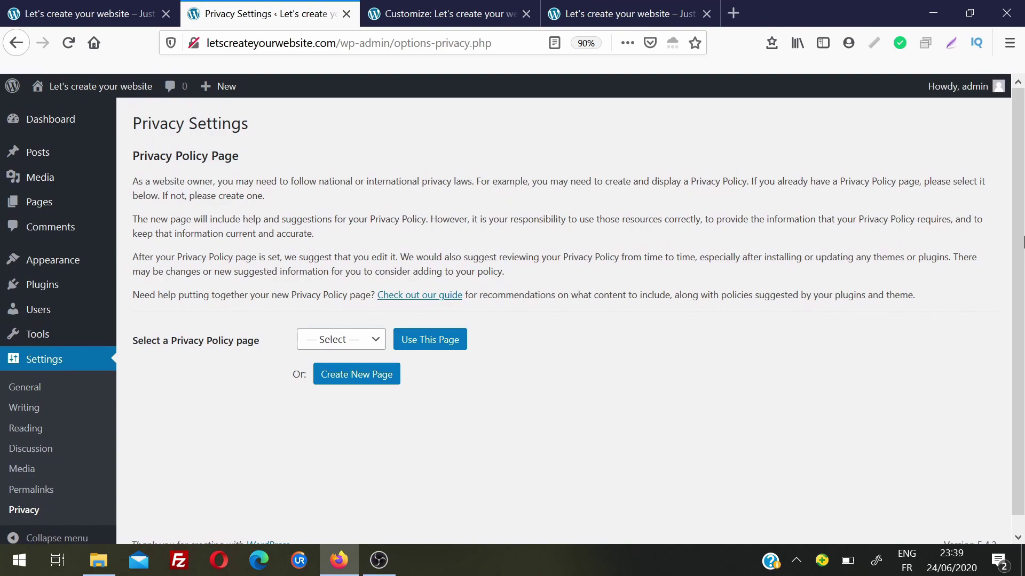
mouse_move(961, 86)
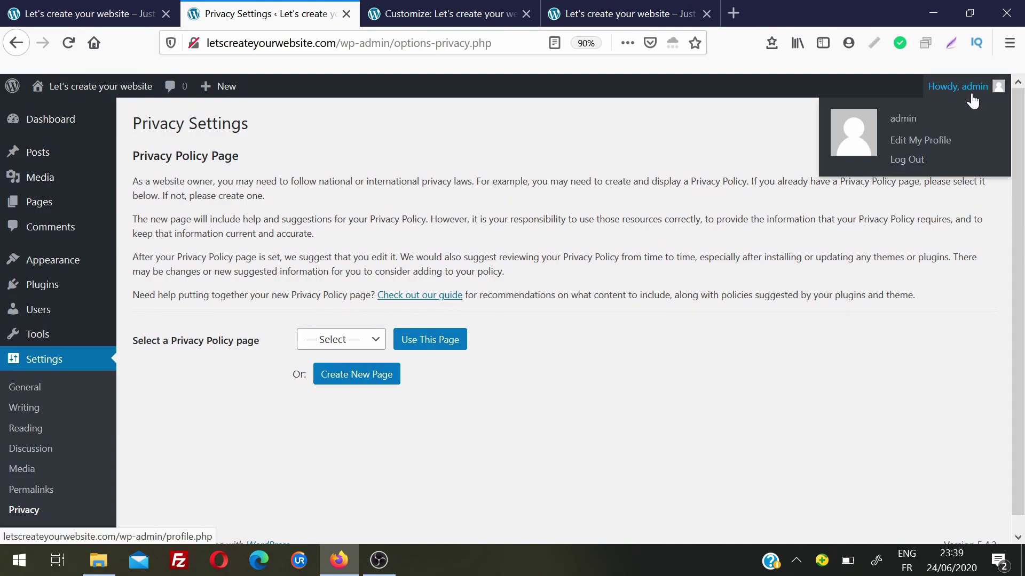